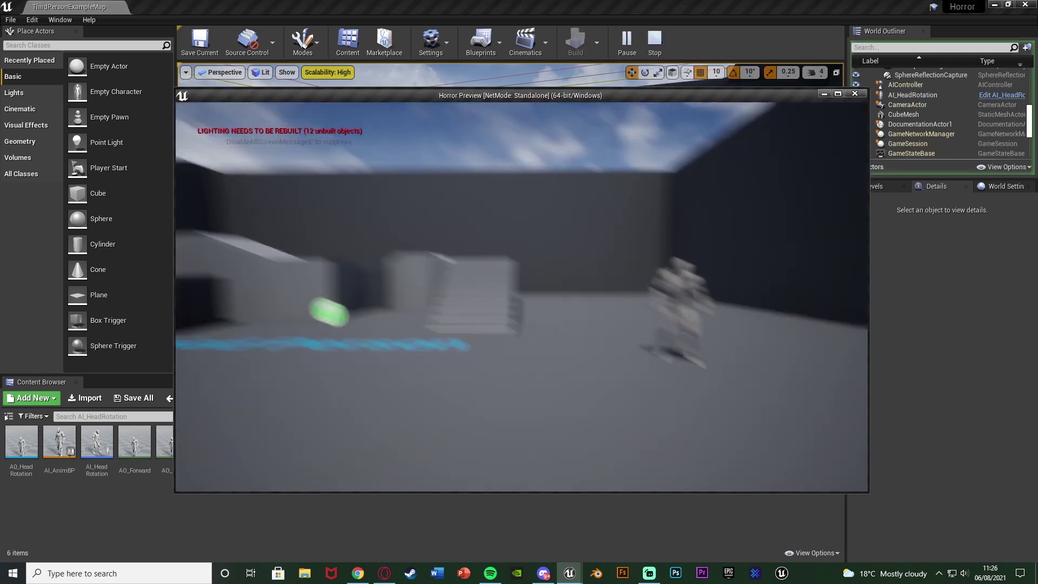
Walk around the AI character in the play preview to examine how its head follows the player, and end the preview.
{"action": "key", "text": "w"}
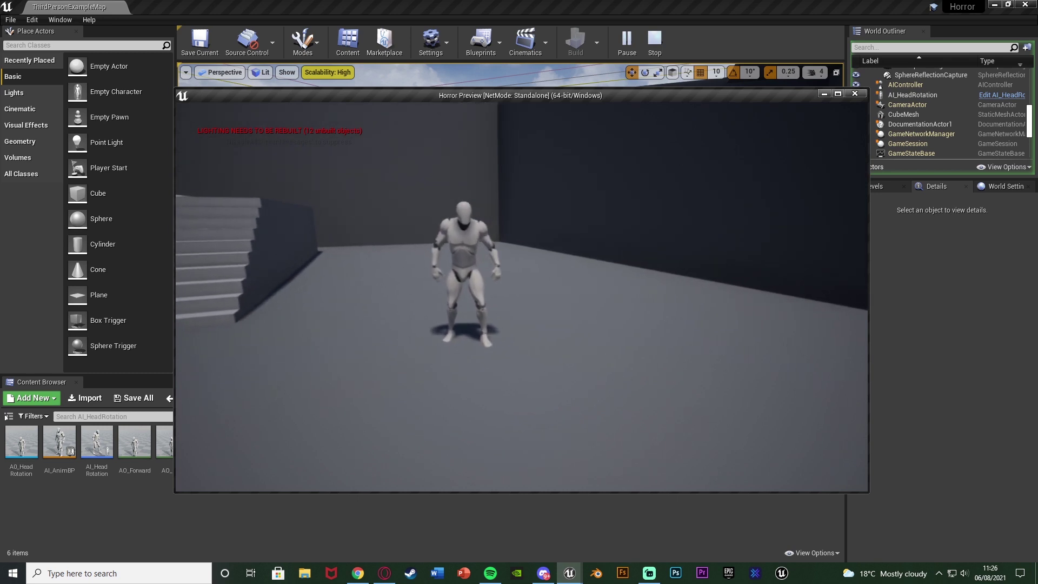
{"action": "key", "text": "d"}
{"action": "key", "text": "d"}
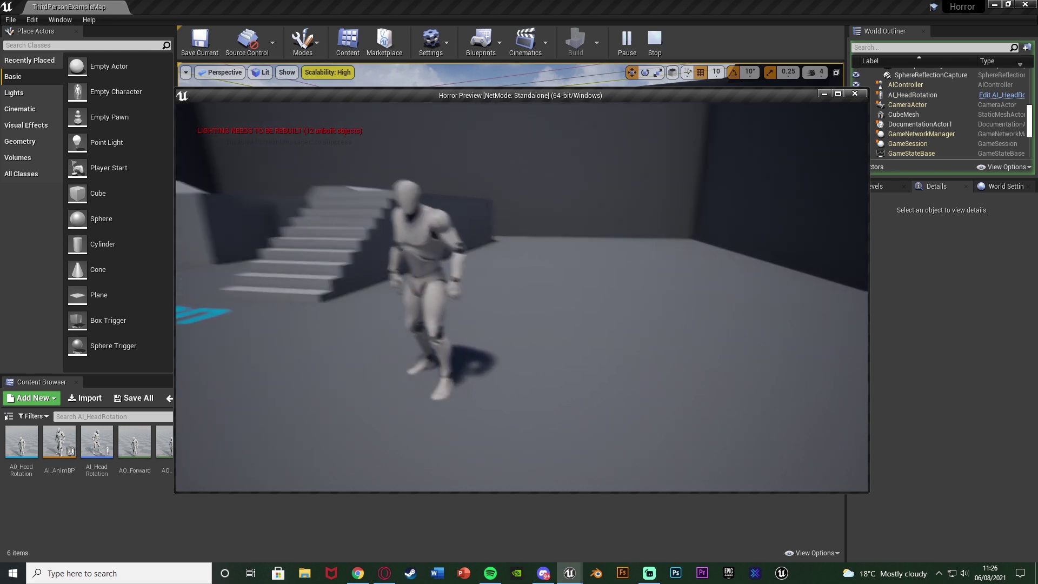
{"action": "key", "text": "w"}
{"action": "key", "text": "d"}
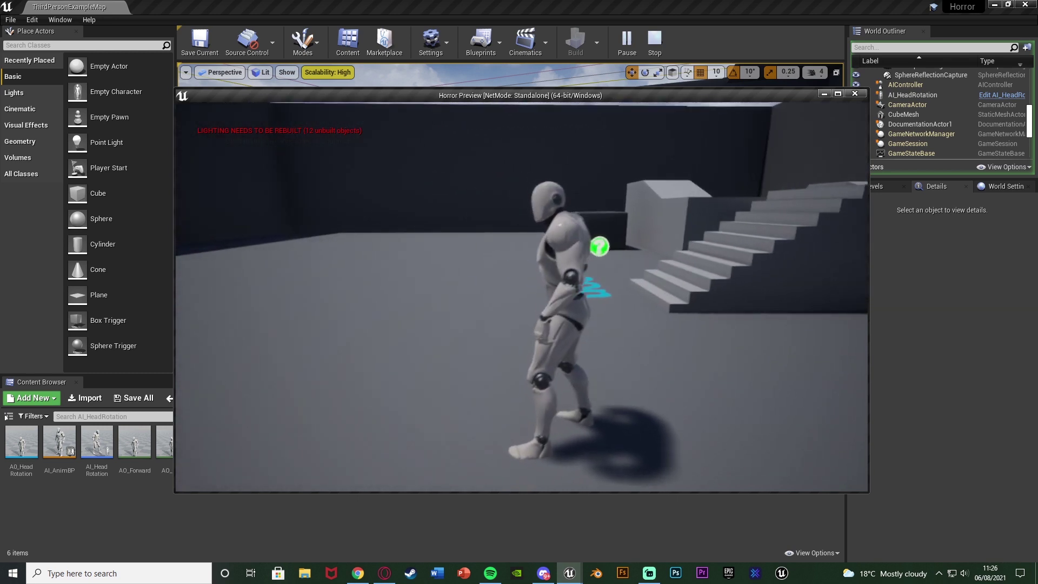
{"action": "key", "text": "w"}
{"action": "key", "text": "a"}
{"action": "key", "text": "a"}
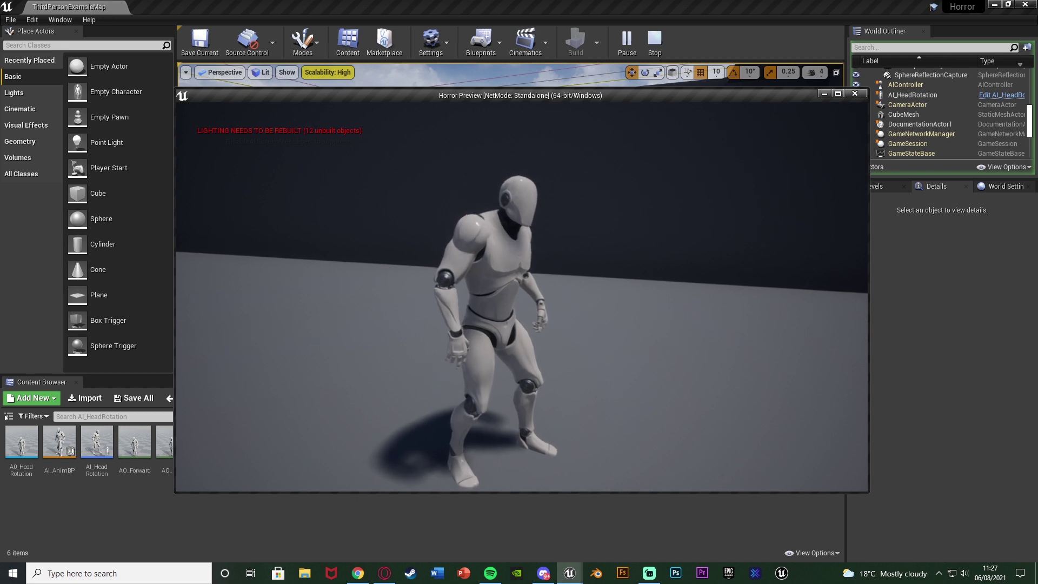
{"action": "key", "text": "w"}
{"action": "key", "text": "d"}
{"action": "key", "text": "d"}
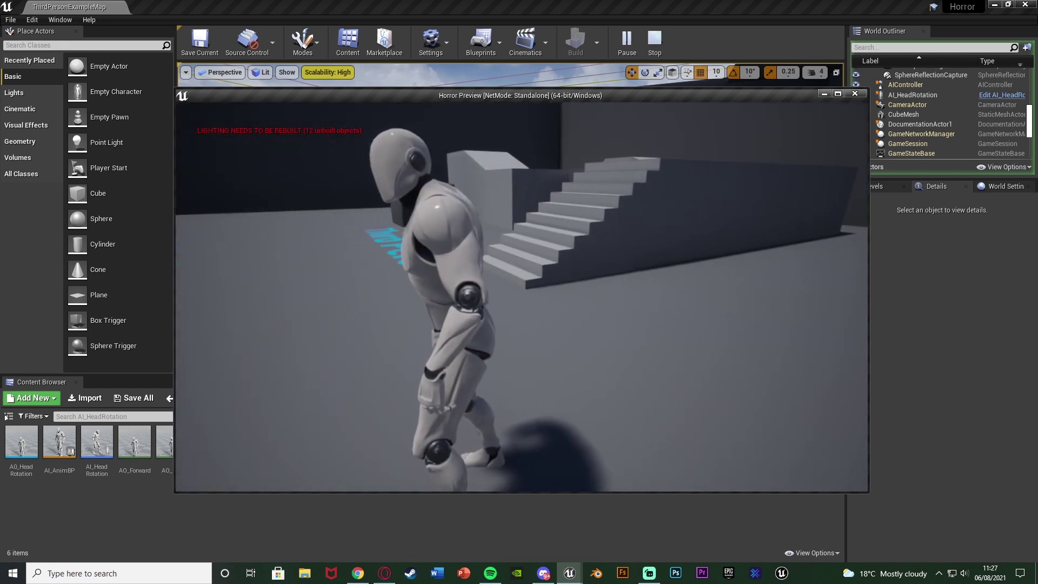
{"action": "key", "text": "d"}
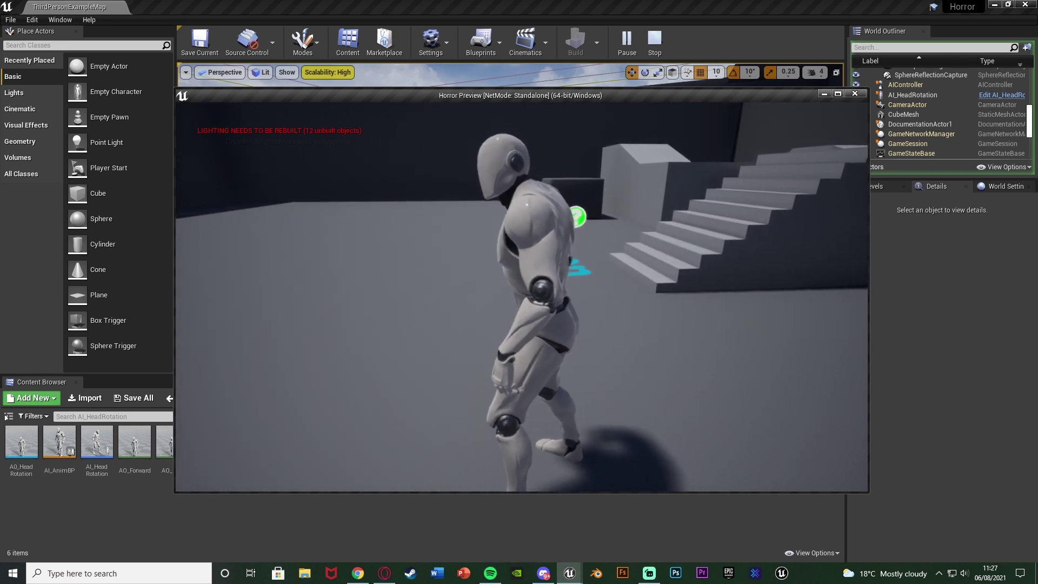
{"action": "key", "text": "a"}
{"action": "key", "text": "a"}
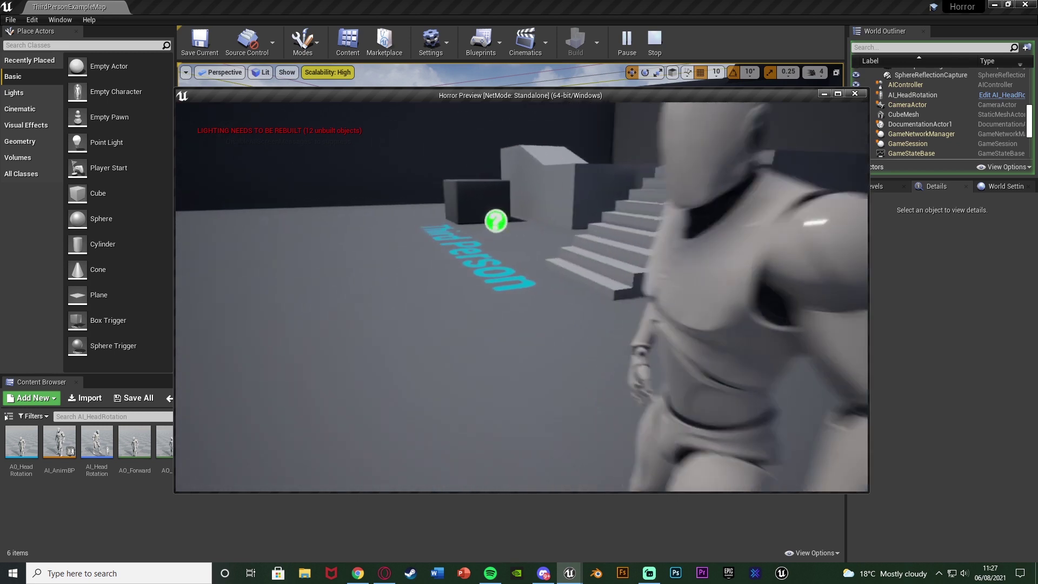
{"action": "key", "text": "s"}
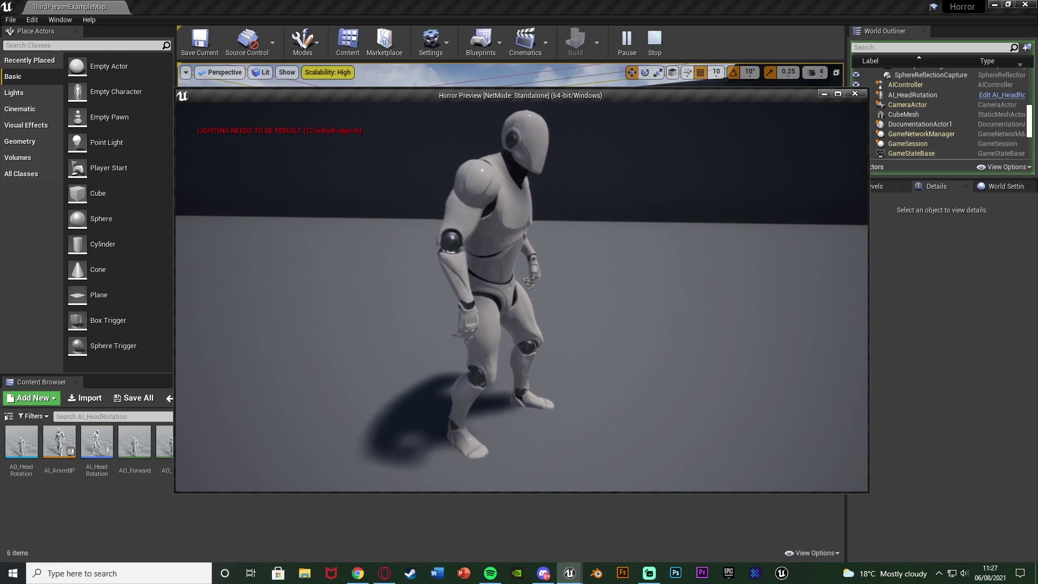
{"action": "key", "text": "d"}
{"action": "key", "text": "w"}
{"action": "key", "text": "s"}
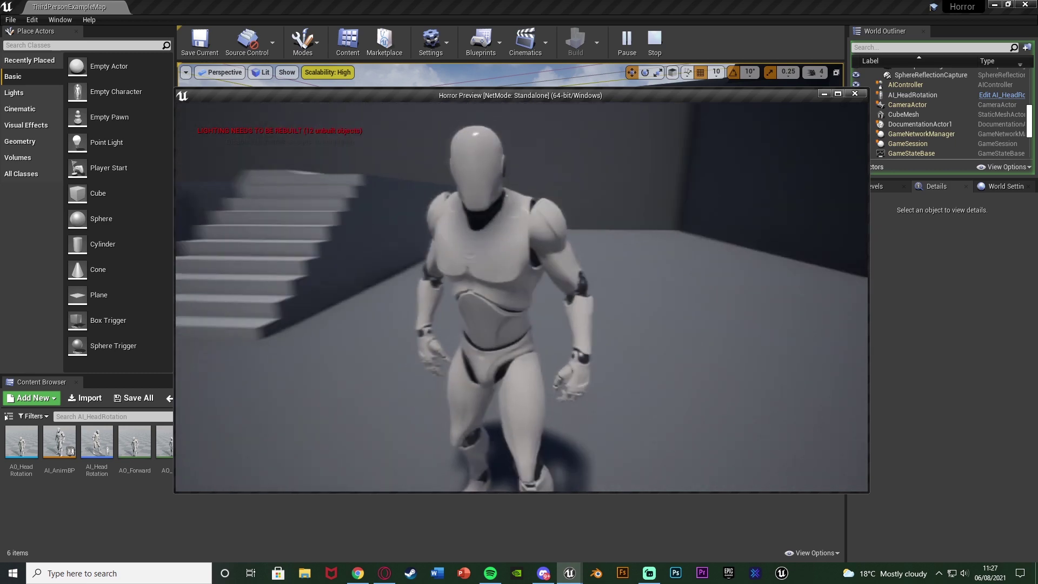
{"action": "key", "text": "d"}
{"action": "key", "text": "a"}
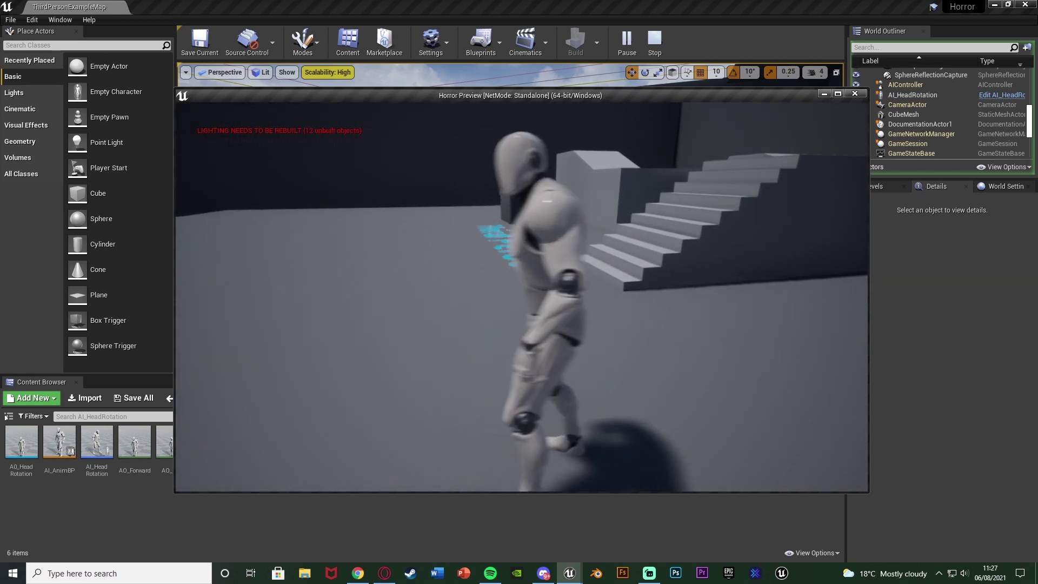
{"action": "key", "text": "w"}
{"action": "key", "text": "a"}
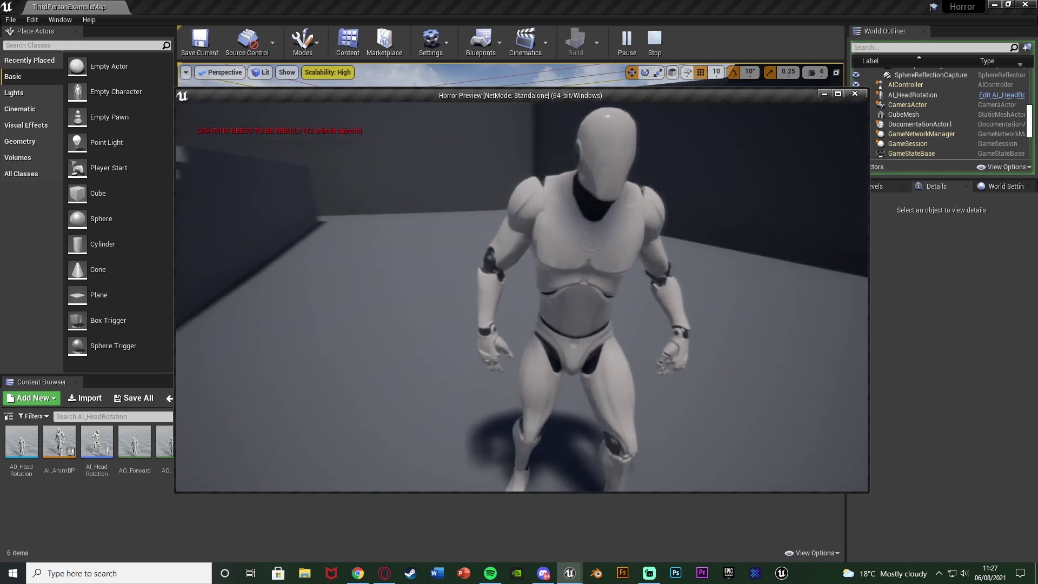
{"action": "key", "text": "s"}
{"action": "key", "text": "Escape"}
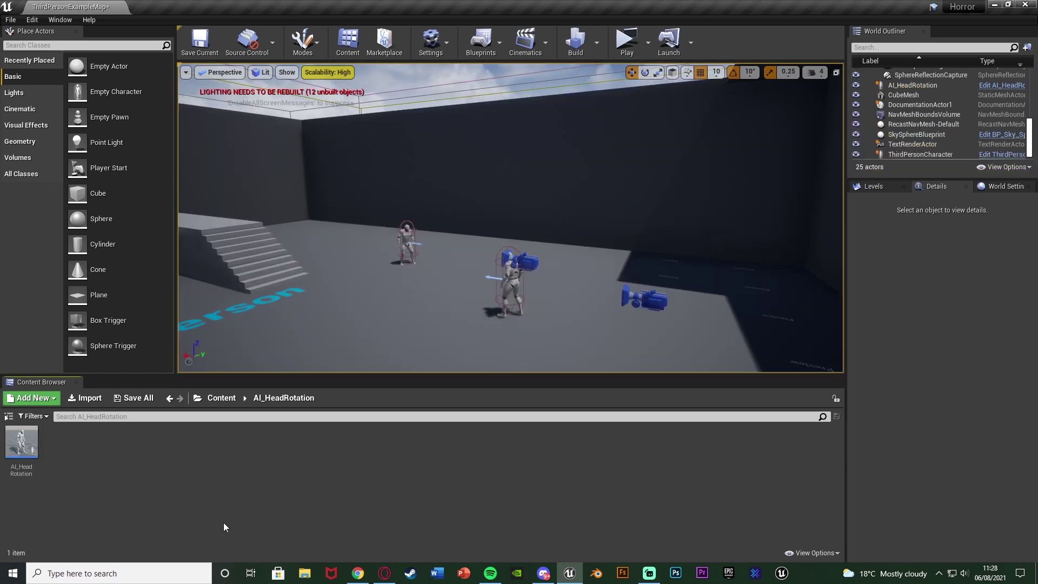
Create an Aim Offset 1D for UE4_Mannequin_Skeleton in the AI_HeadRotation folder and name it AO_HeadRotation.
{"action": "right_click", "coordinate": [112, 471]}
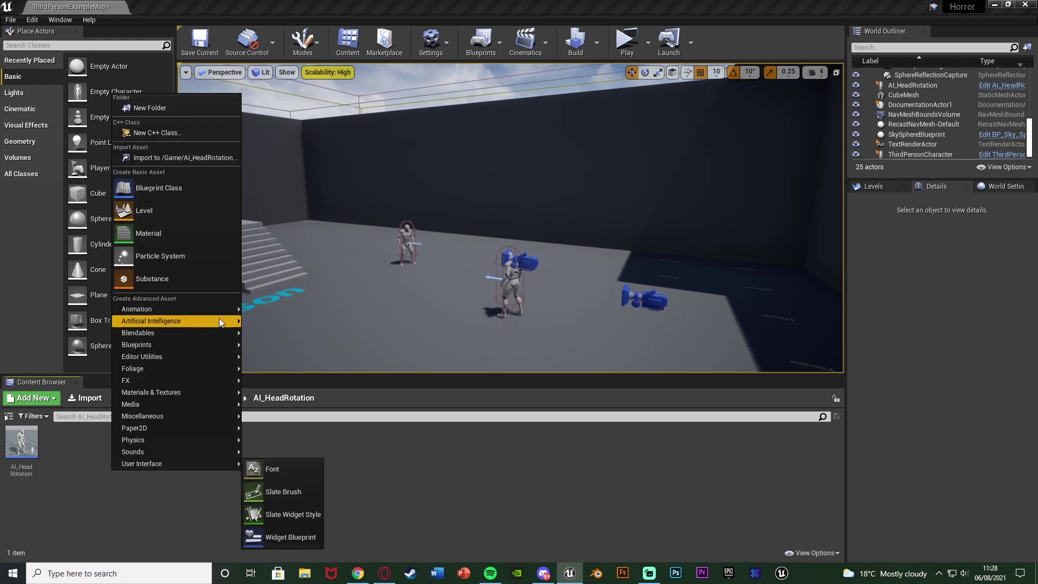
{"action": "mouse_move", "coordinate": [220, 310]}
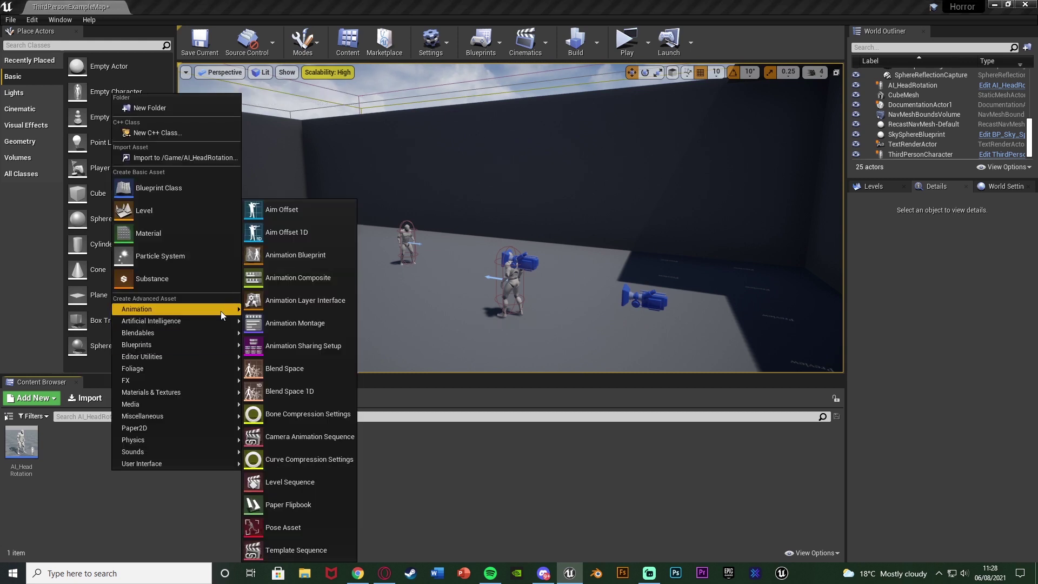
{"action": "left_click", "coordinate": [284, 239]}
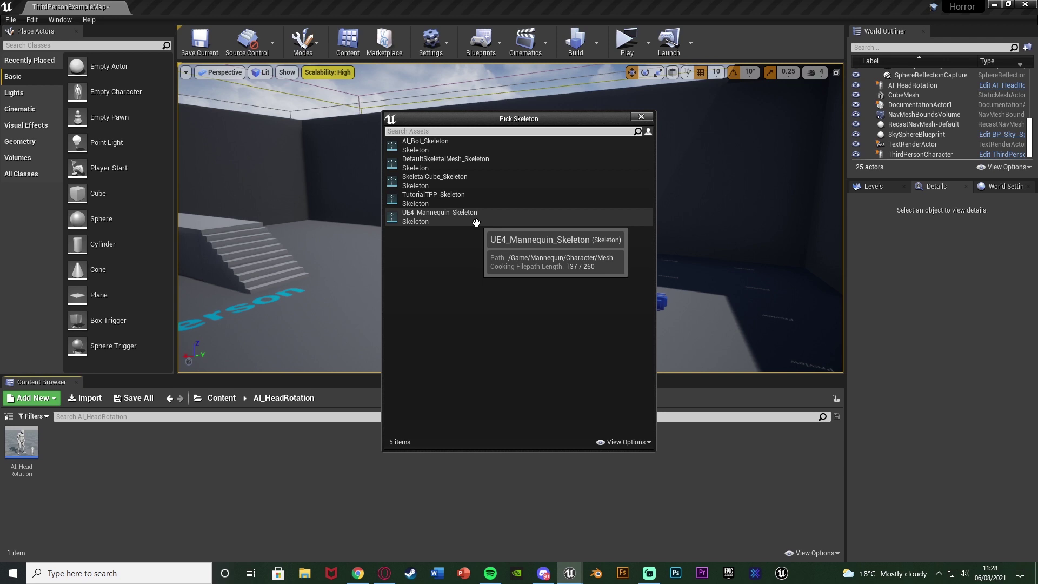
{"action": "left_click", "coordinate": [476, 219]}
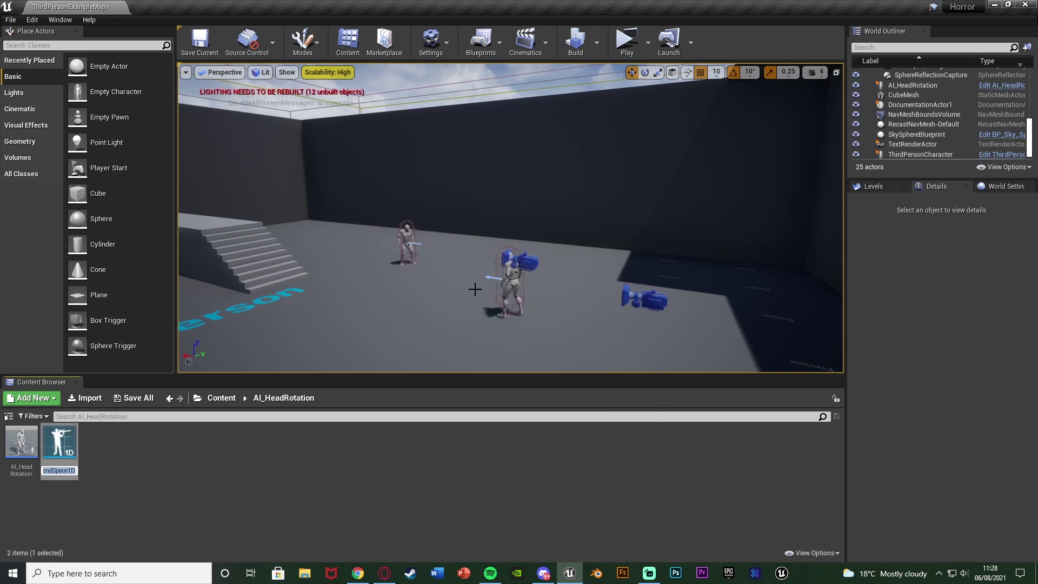
{"action": "type", "text": "AO"}
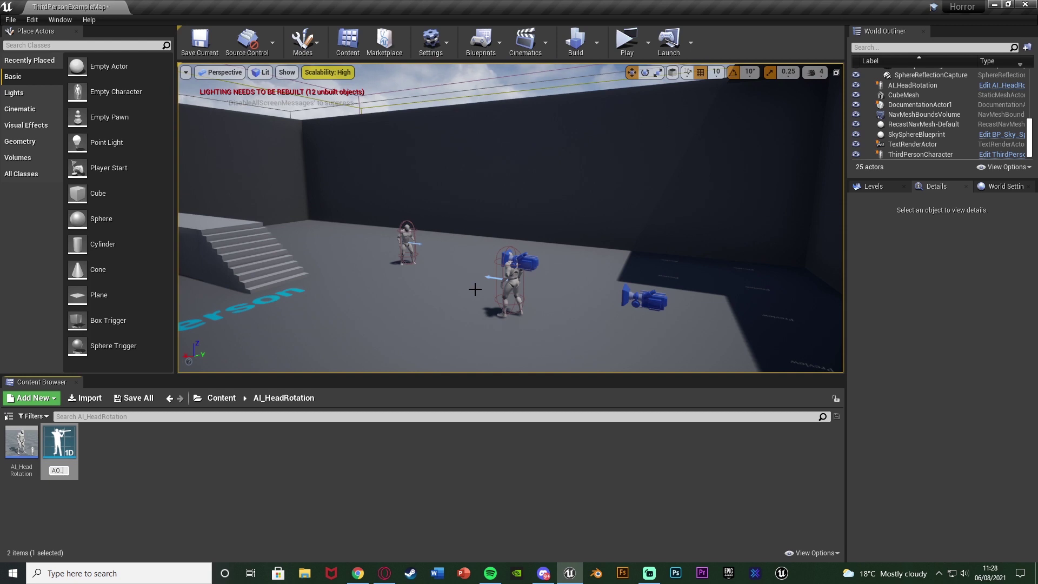
{"action": "type", "text": "_HeadR"}
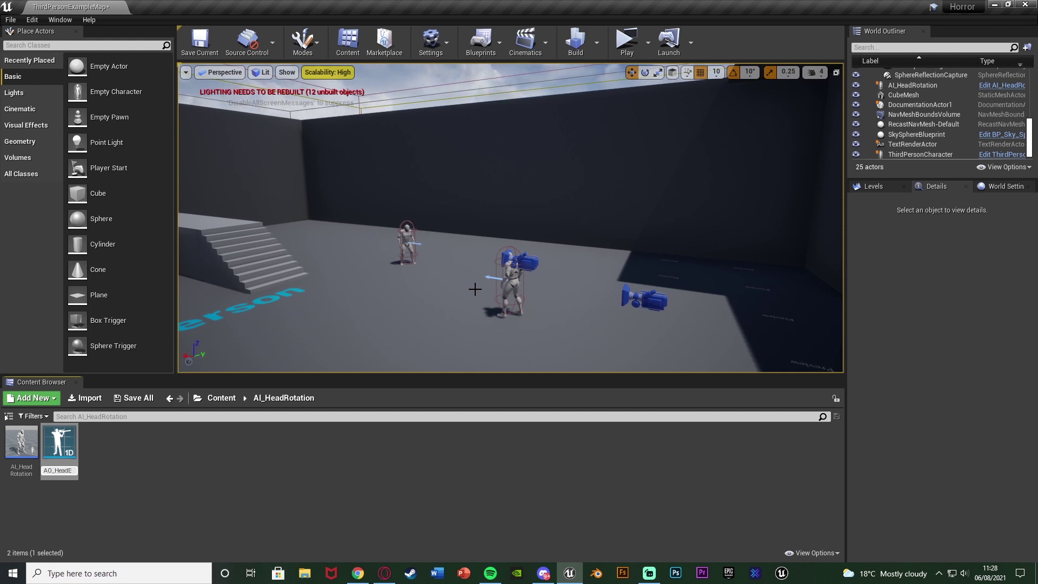
{"action": "type", "text": "otation"}
{"action": "key", "text": "Return"}
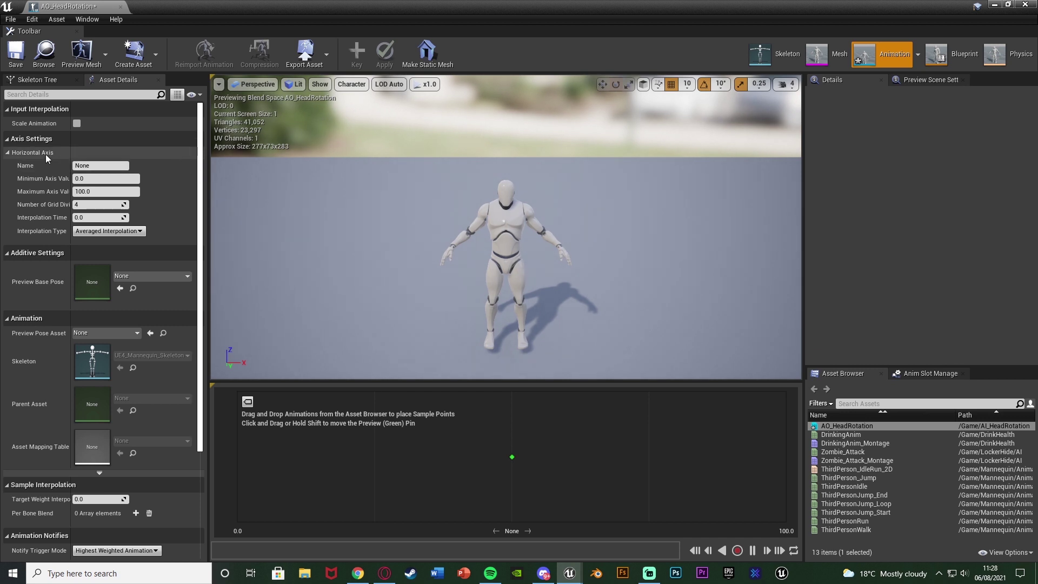
Name the aim offset's horizontal axis Yaw, with a range of -180 to 180 and 3 grid divisions.
{"action": "left_click", "coordinate": [106, 165]}
{"action": "double_click", "coordinate": [106, 165]}
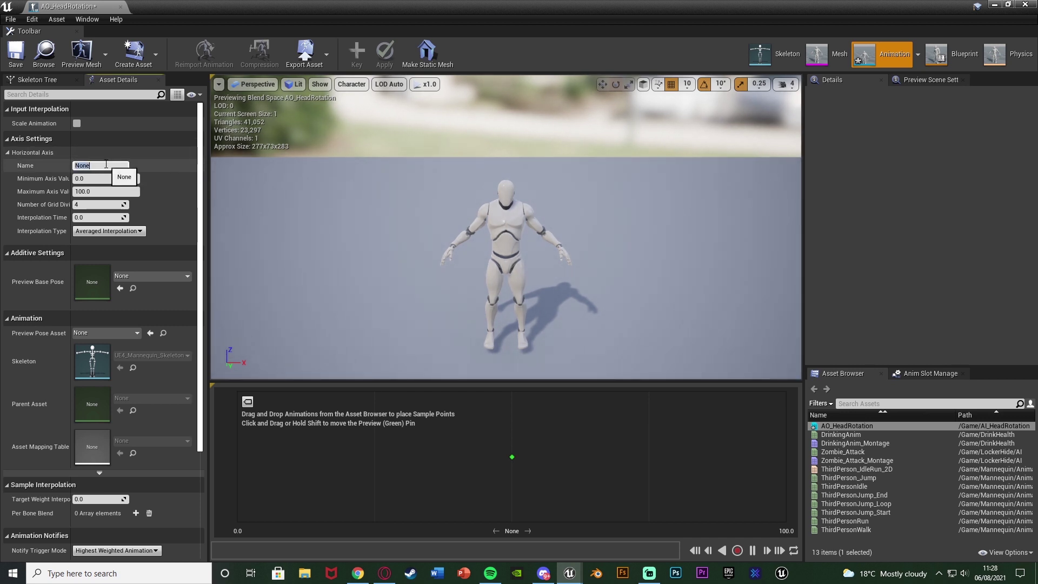
{"action": "key", "text": "Return"}
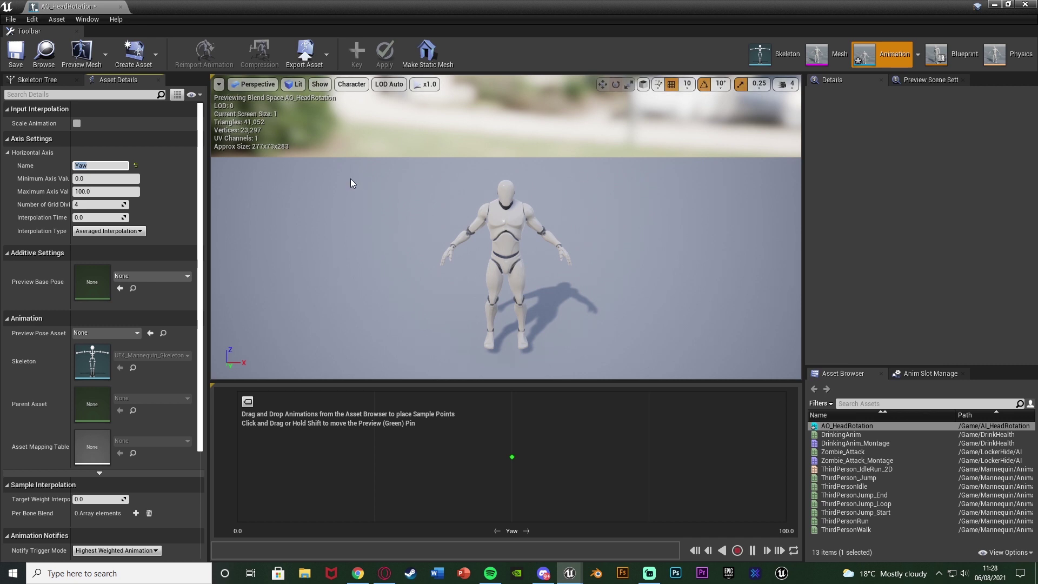
{"action": "left_click", "coordinate": [111, 179]}
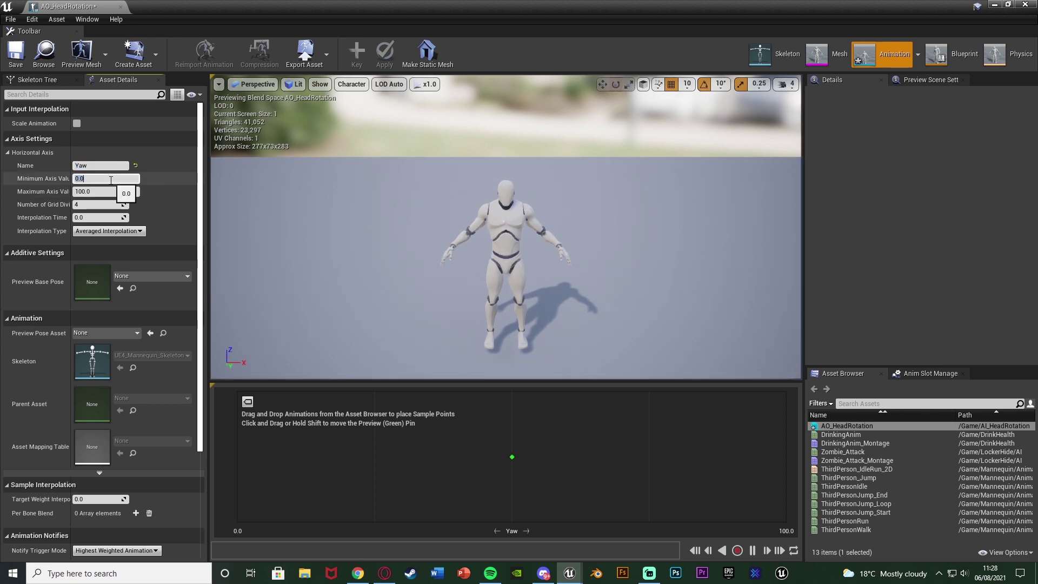
{"action": "type", "text": "-180"}
{"action": "key", "text": "Tab"}
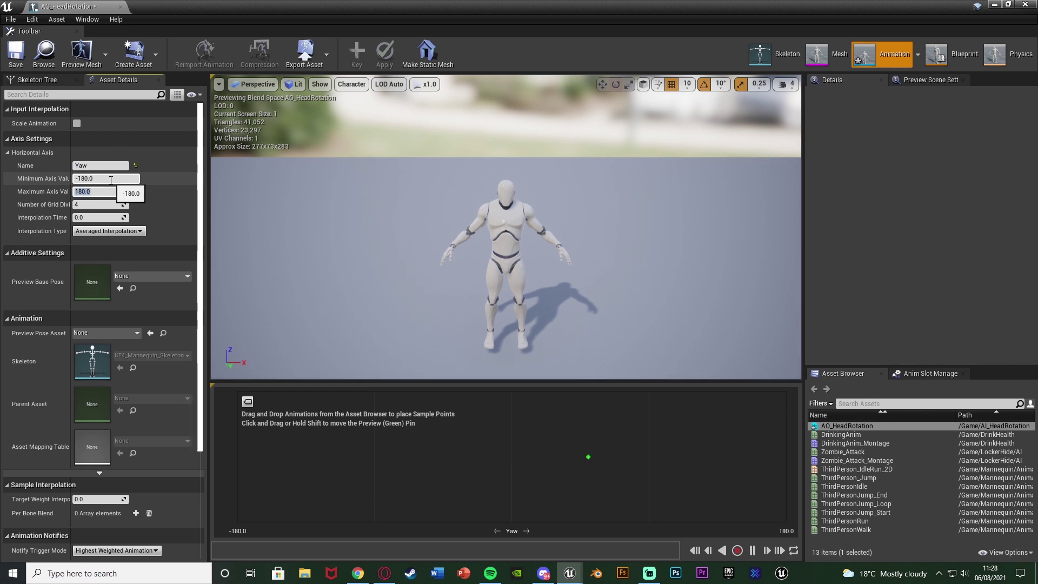
{"action": "key", "text": "Tab"}
{"action": "left_click", "coordinate": [333, 475]}
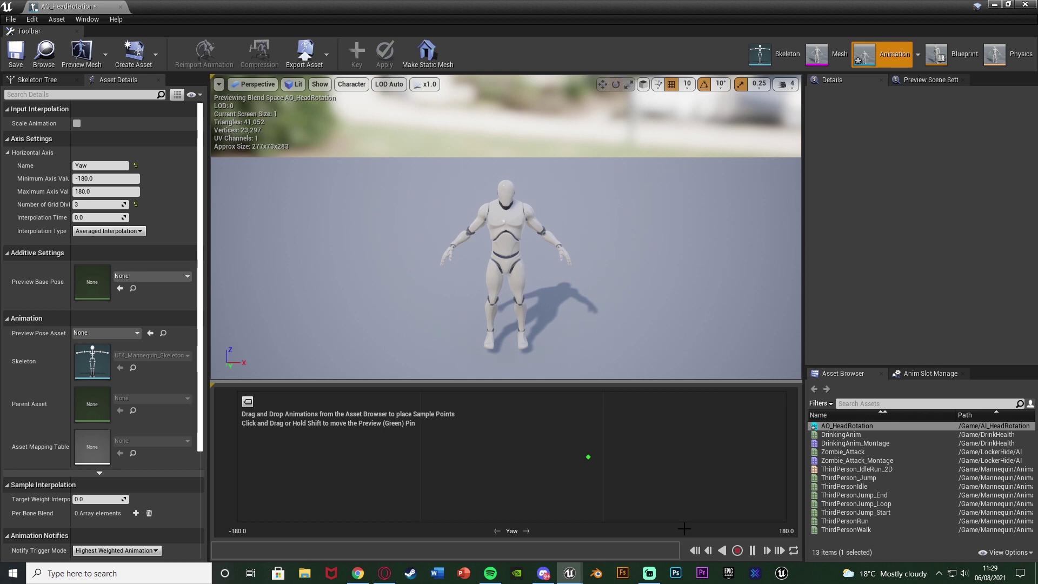
Set the preview base pose to ThirdPersonIdle, save the aim offset, and return to the level editor.
{"action": "left_click", "coordinate": [143, 275]}
{"action": "type", "text": "idle"}
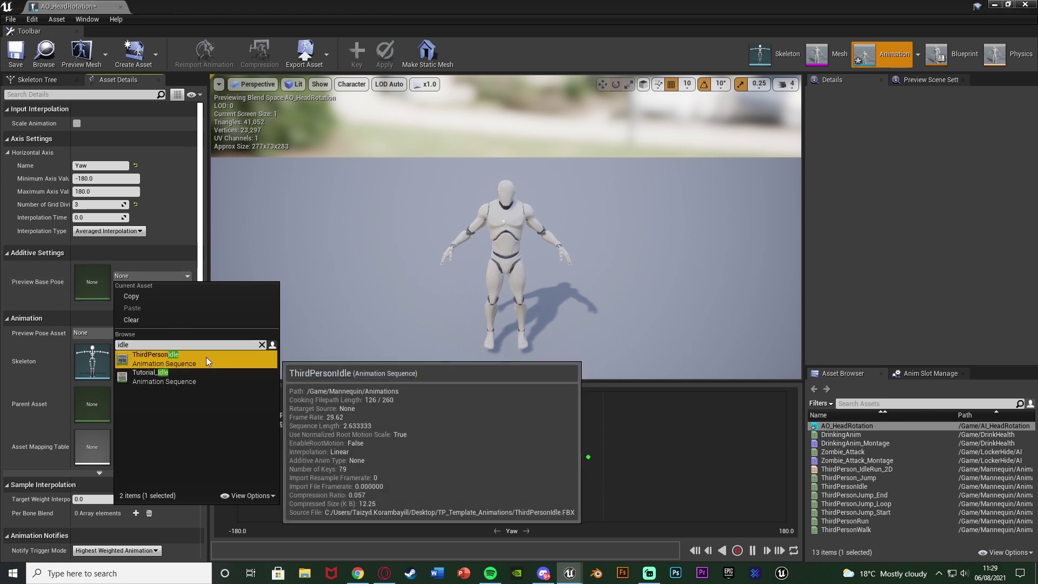
{"action": "left_click", "coordinate": [206, 356]}
{"action": "left_click", "coordinate": [16, 54]}
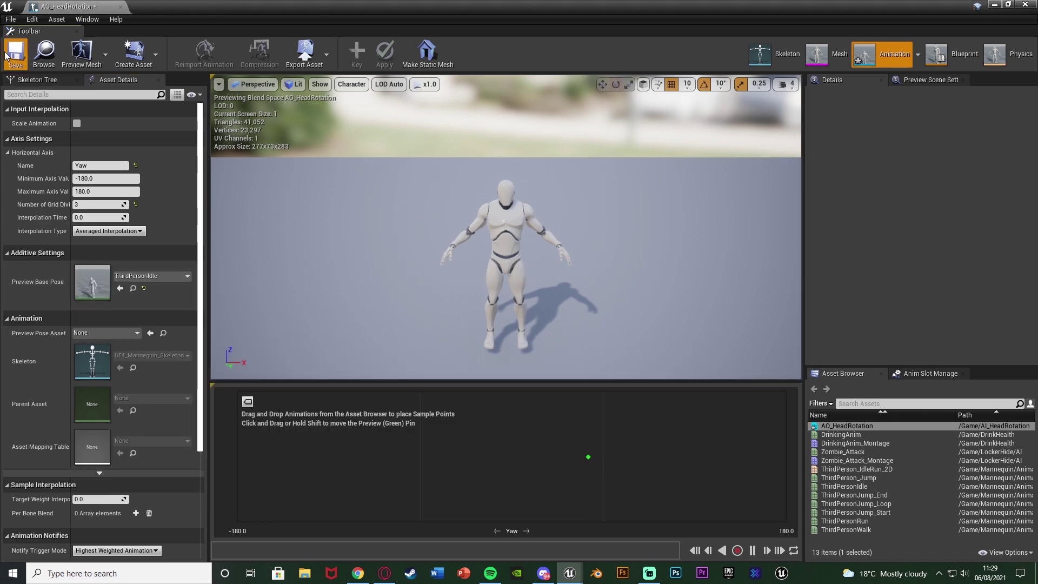
{"action": "left_click", "coordinate": [992, 5]}
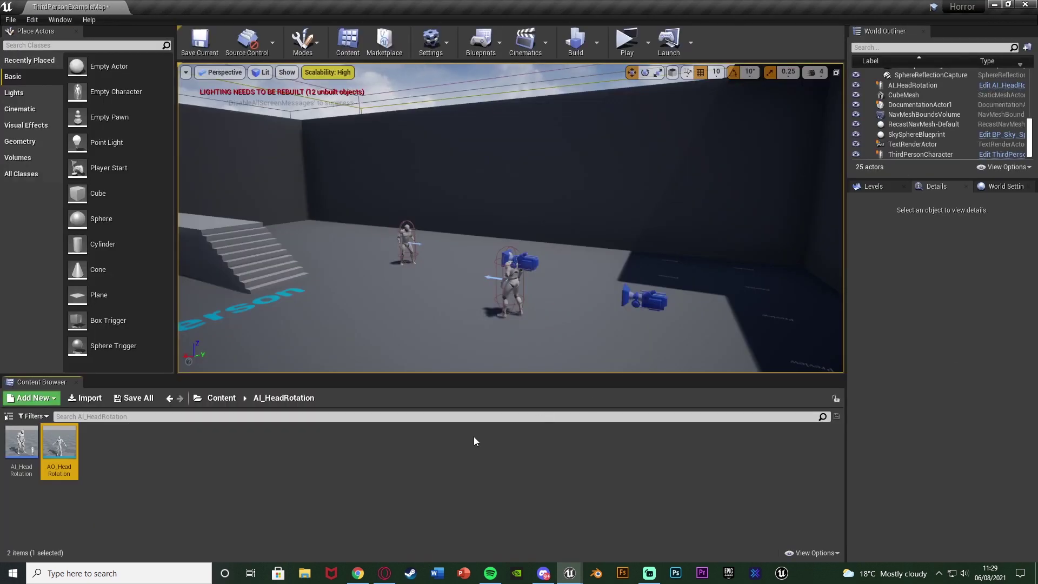
{"action": "double_click", "coordinate": [61, 439]}
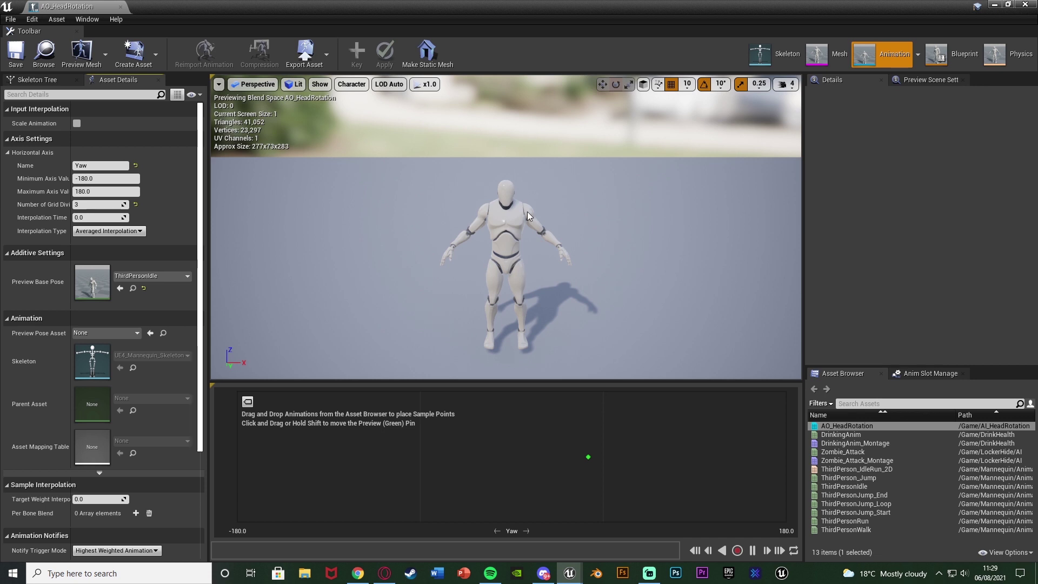
{"action": "left_click", "coordinate": [993, 5]}
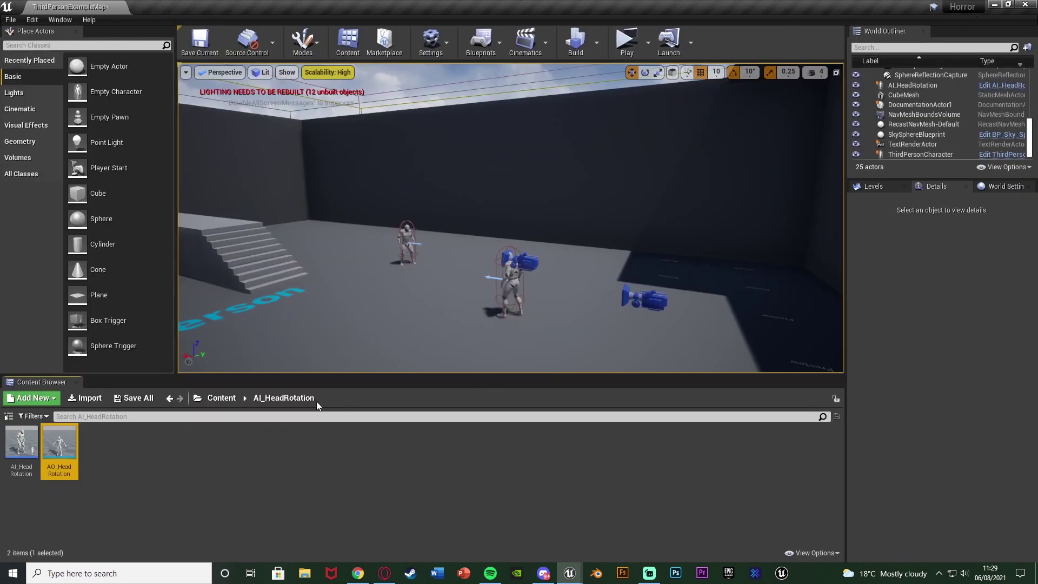
Copy the ThirdPersonIdle animation from Mannequin/Animations into the AI_HeadRotation folder.
{"action": "left_click", "coordinate": [212, 398]}
{"action": "left_click", "coordinate": [355, 469]}
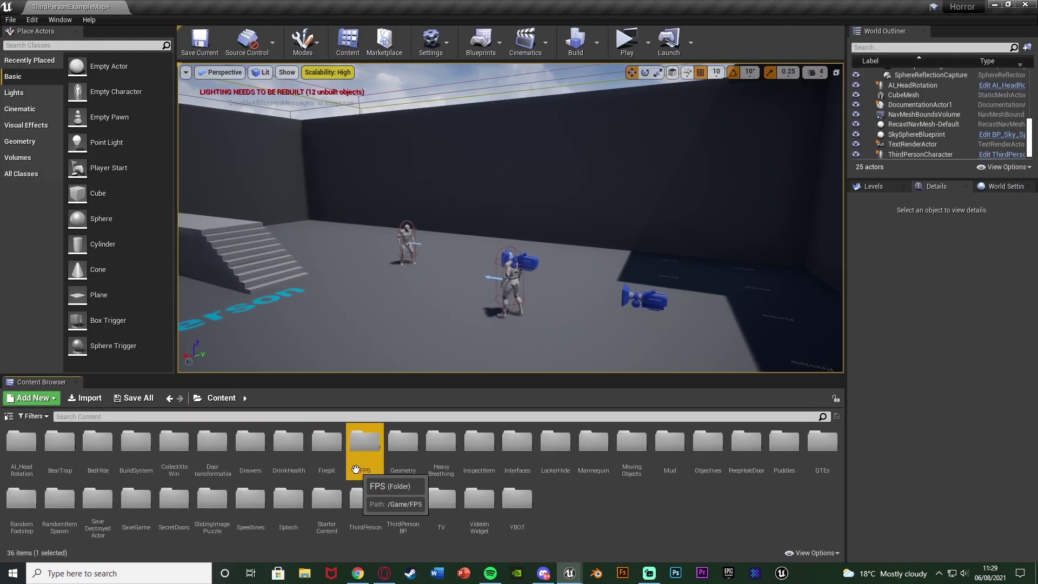
{"action": "double_click", "coordinate": [593, 441]}
{"action": "double_click", "coordinate": [59, 440]}
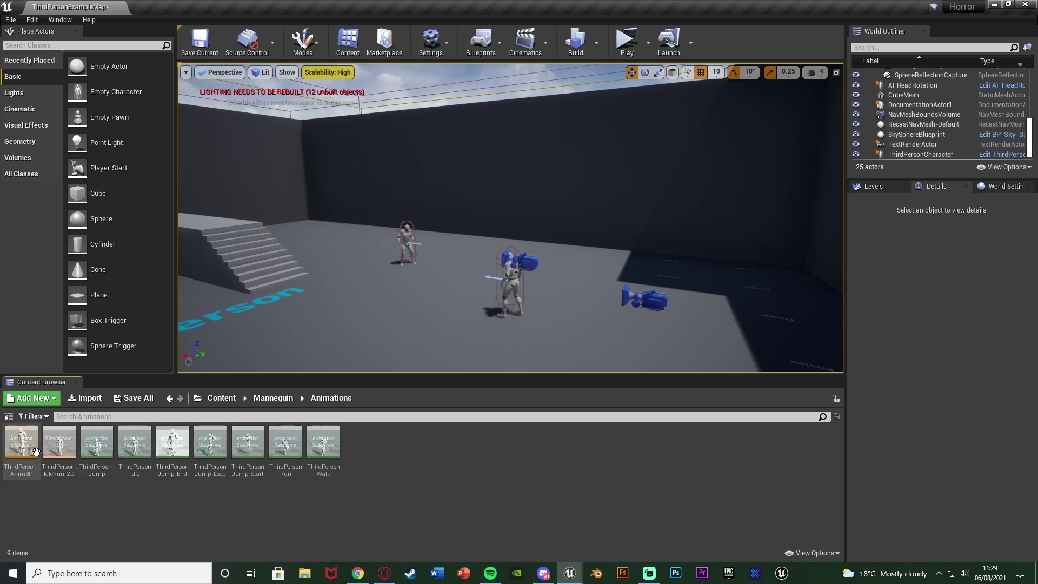
{"action": "left_click", "coordinate": [134, 442]}
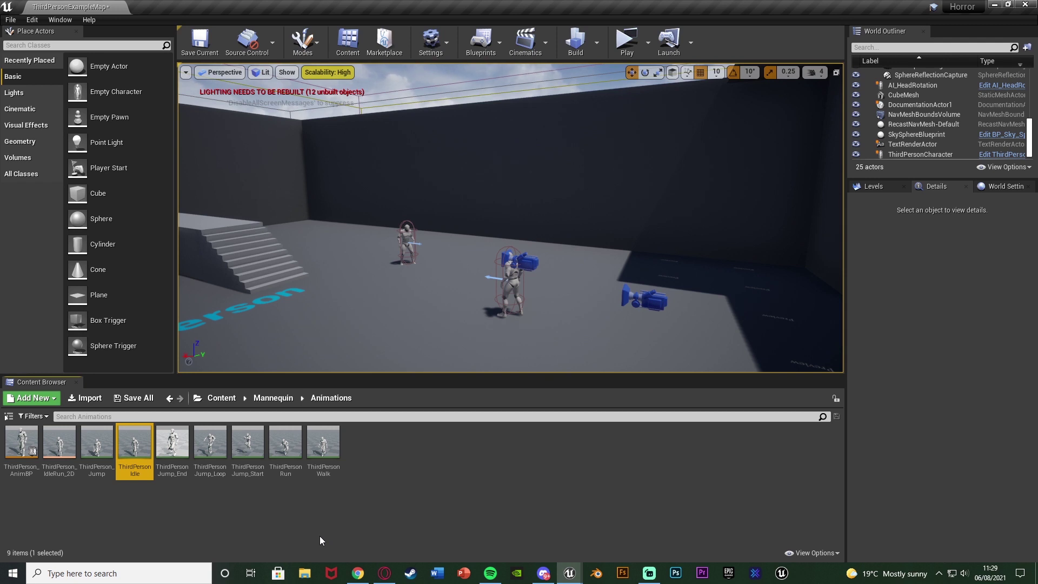
{"action": "left_click", "coordinate": [222, 398]}
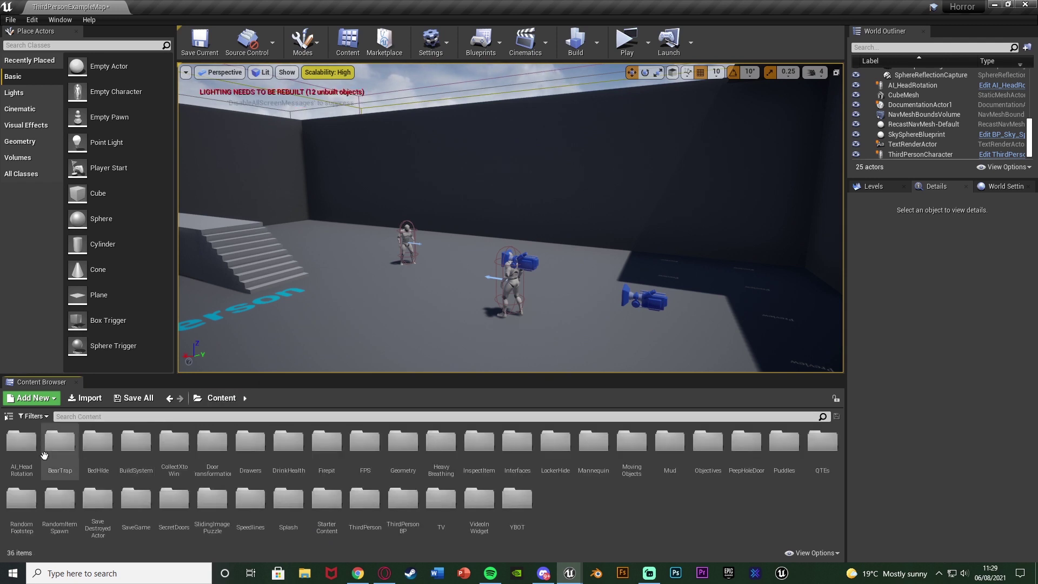
{"action": "double_click", "coordinate": [22, 449]}
{"action": "key", "text": "ctrl+v"}
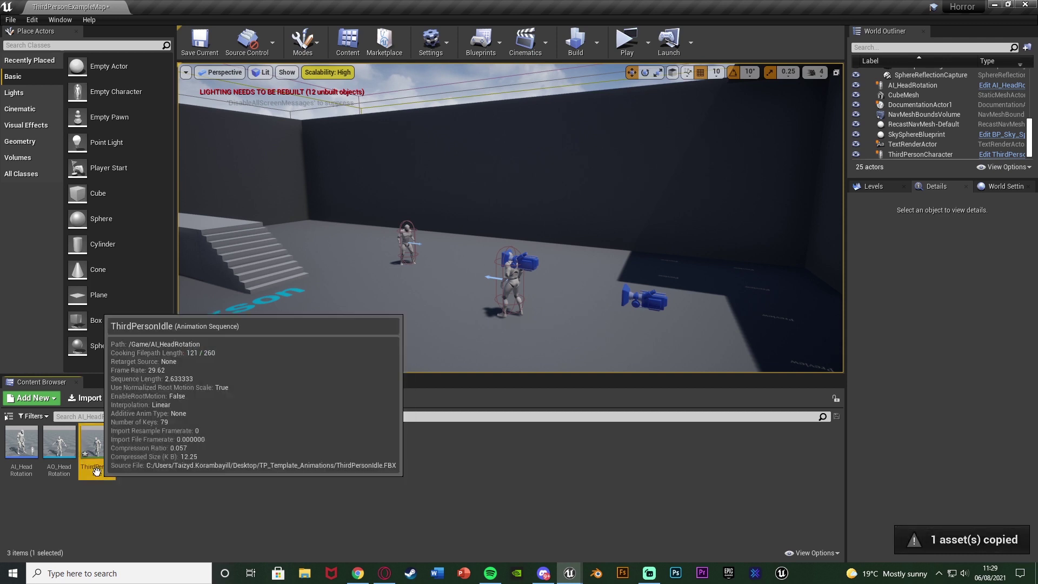
Rename the copied ThirdPersonIdle animation in the AI_HeadRotation folder as AO_Forward.
{"action": "key", "text": "F2"}
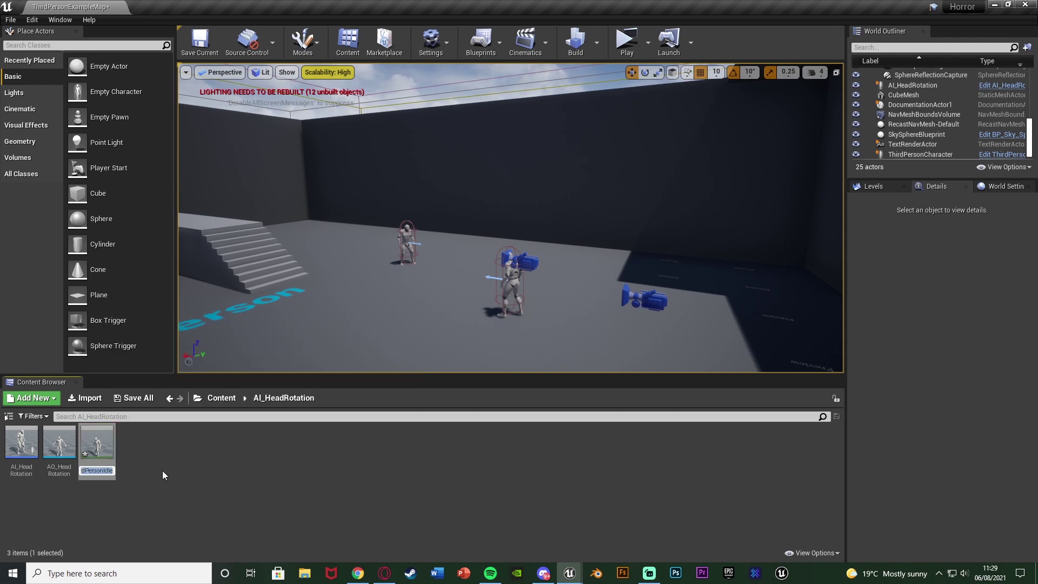
{"action": "type", "text": "AO_For"}
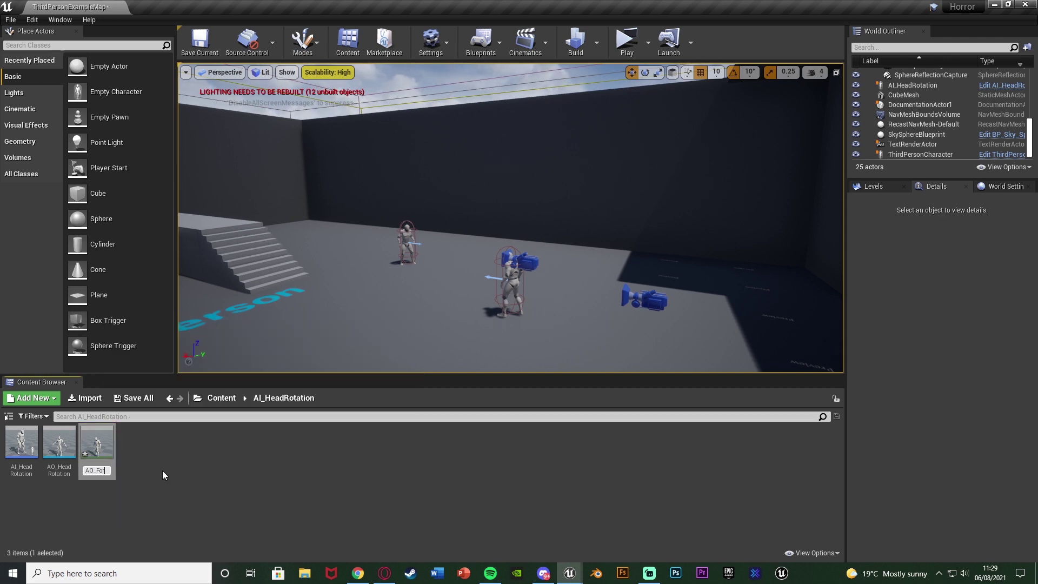
{"action": "type", "text": "wrd"}
{"action": "key", "text": "Return"}
{"action": "key", "text": "F2"}
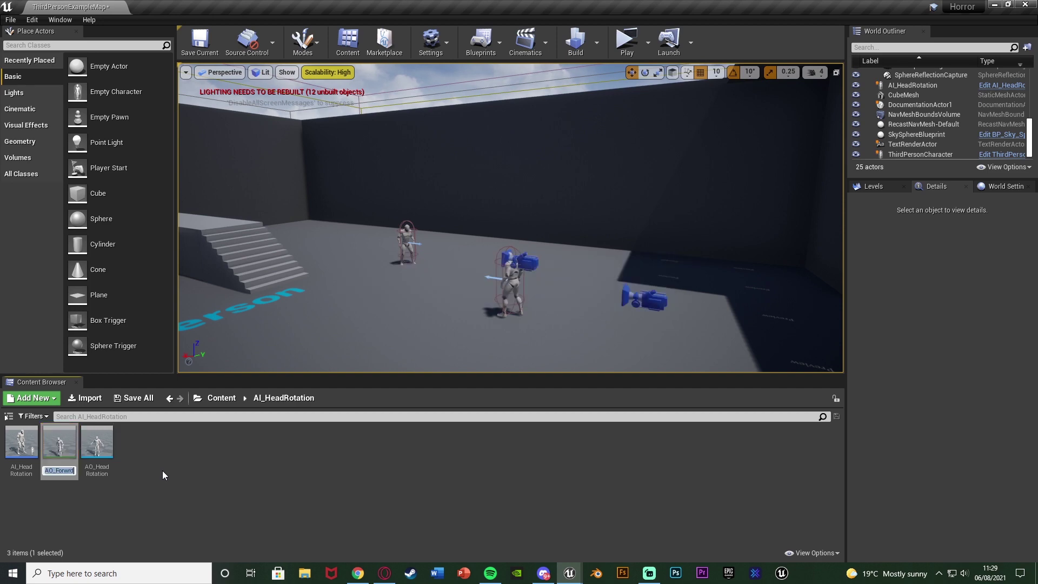
{"action": "key", "text": "End"}
{"action": "key", "text": "BackSpace"}
{"action": "key", "text": "BackSpace"}
{"action": "type", "text": "ard"}
{"action": "key", "text": "Return"}
Open the AO_Forward animation, pause its playback and move the playhead to frame 0.
{"action": "key", "text": "Return"}
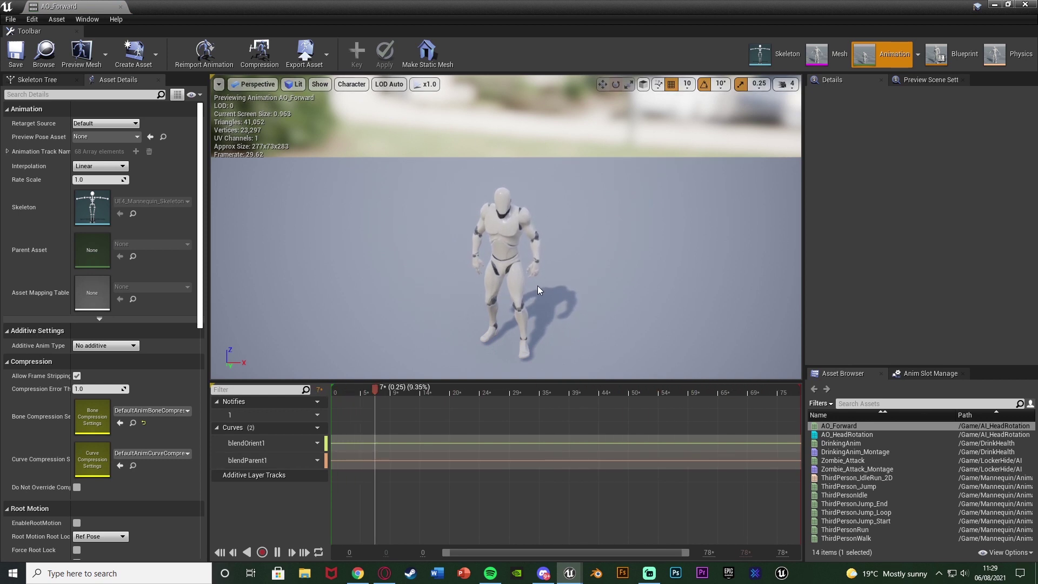
{"action": "key", "text": "space"}
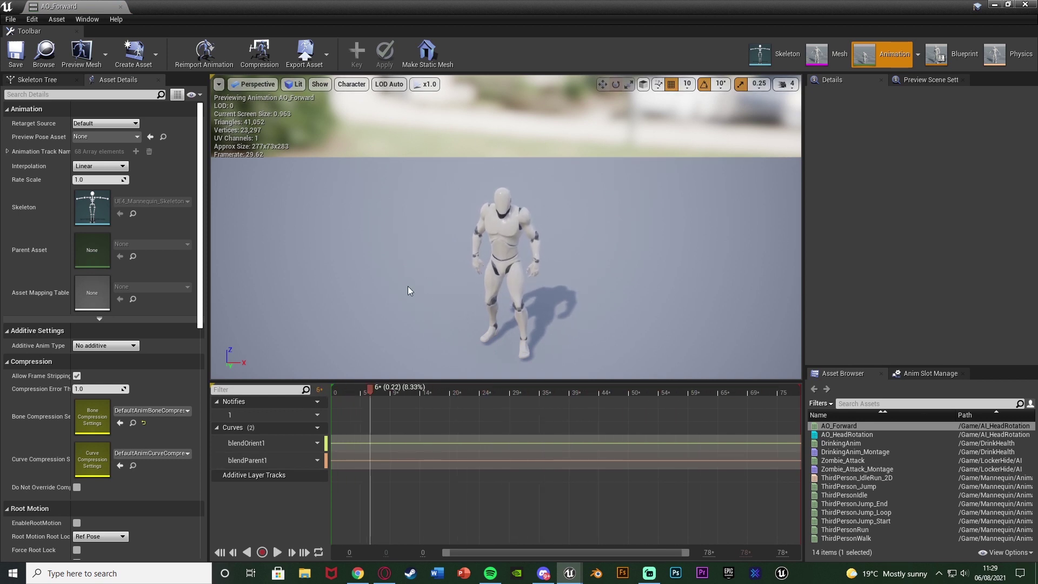
{"action": "left_click_drag", "start_coordinate": [369, 392], "coordinate": [310, 390]}
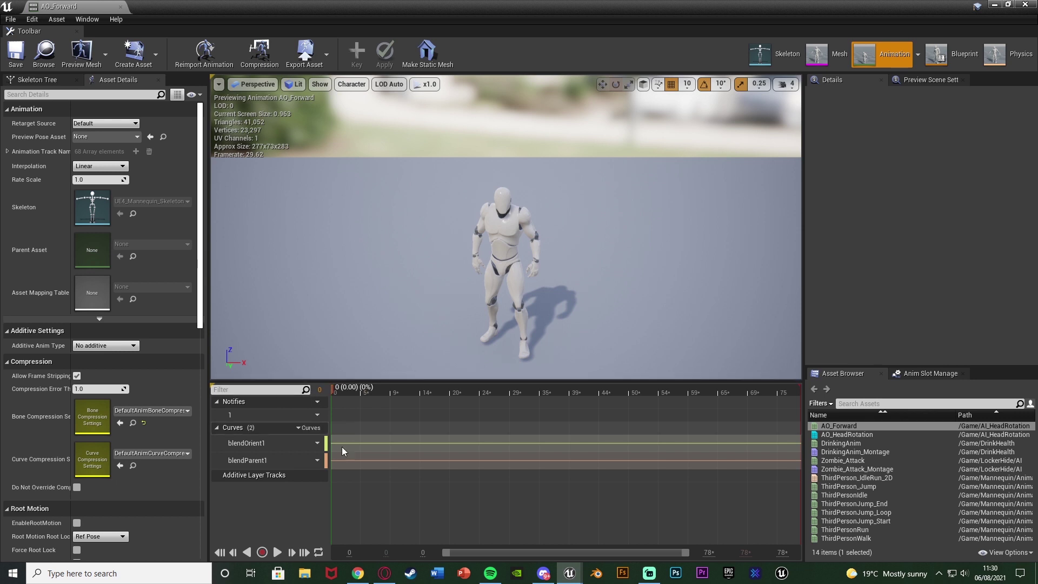
Remove all frames after frame 0 from AO_Forward, trimming the later ranges until only the opening pose is left.
{"action": "right_click", "coordinate": [331, 490]}
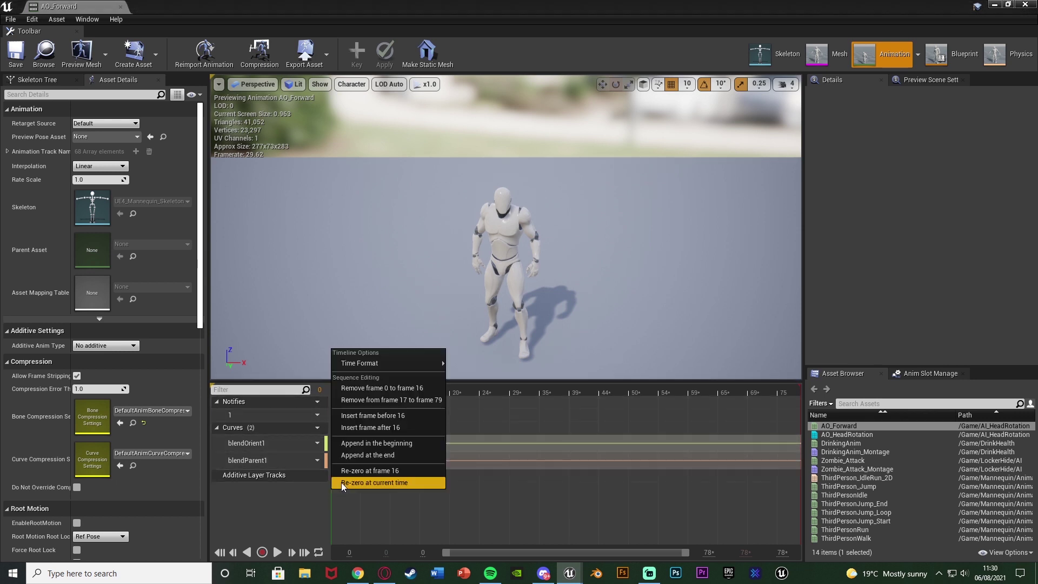
{"action": "left_click", "coordinate": [353, 495]}
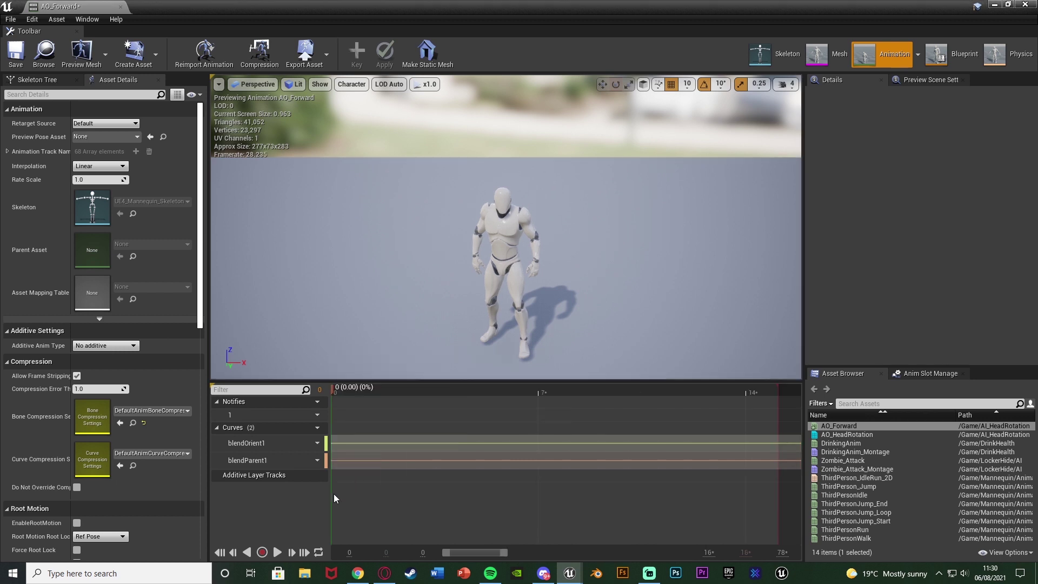
{"action": "right_click", "coordinate": [333, 494]}
{"action": "left_click", "coordinate": [365, 405]}
{"action": "right_click", "coordinate": [333, 494]}
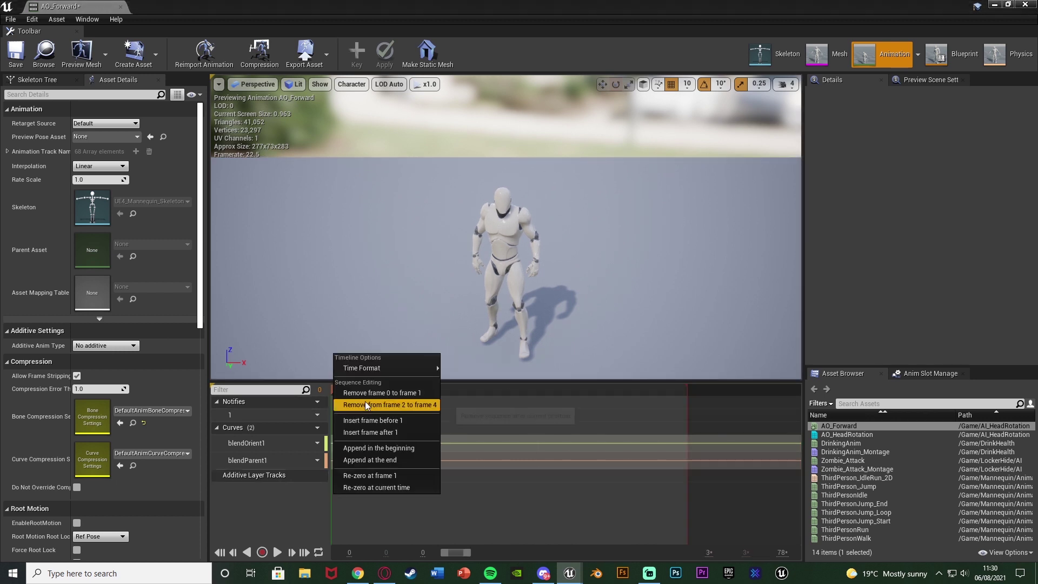
{"action": "left_click", "coordinate": [365, 401]}
{"action": "right_click", "coordinate": [334, 491]}
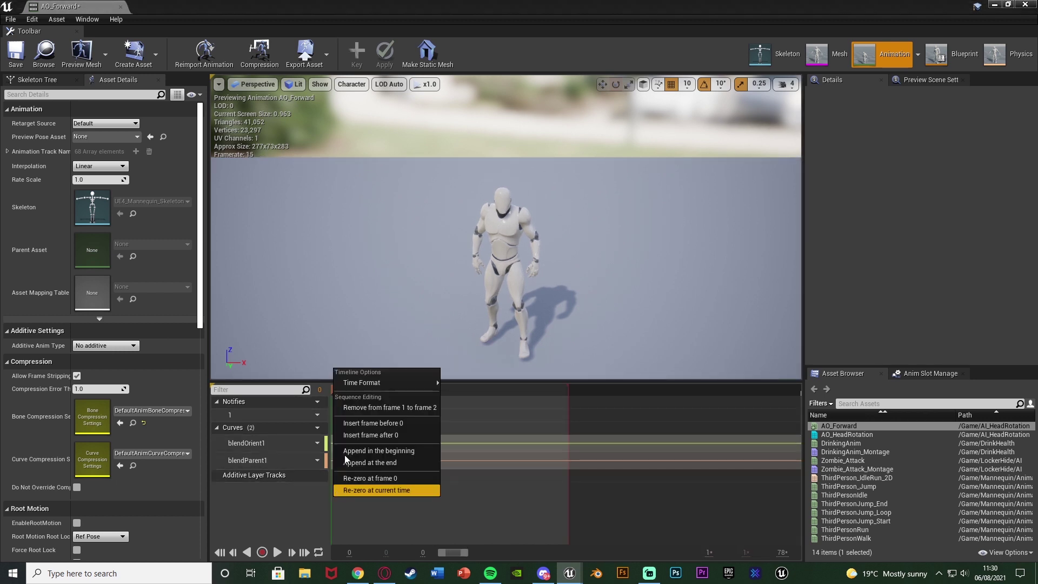
{"action": "left_click", "coordinate": [363, 407]}
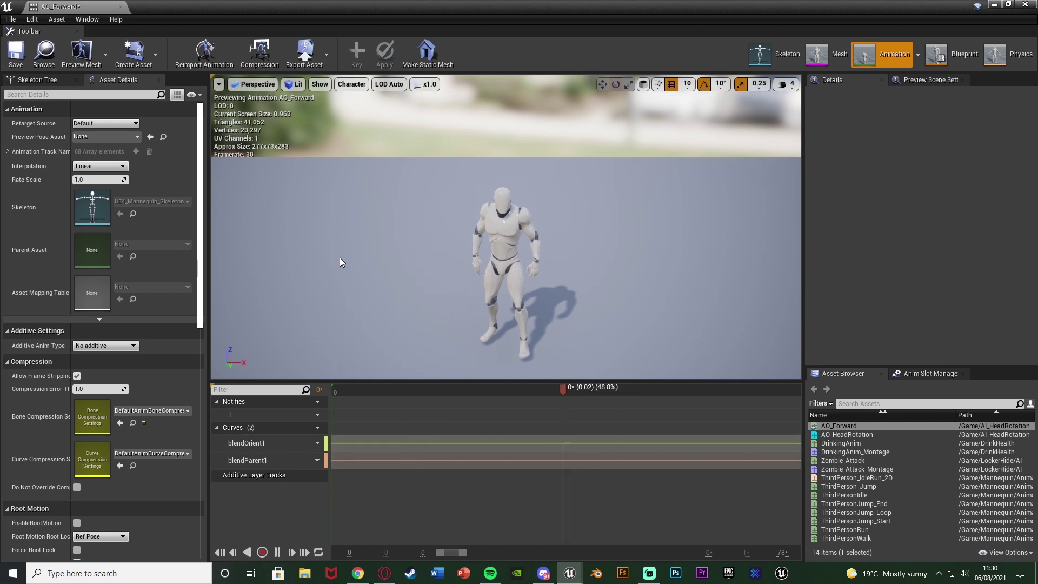
Check the playback of the trimmed AO_Forward pose, then stop it with the playhead at frame 0.
{"action": "key", "text": "space"}
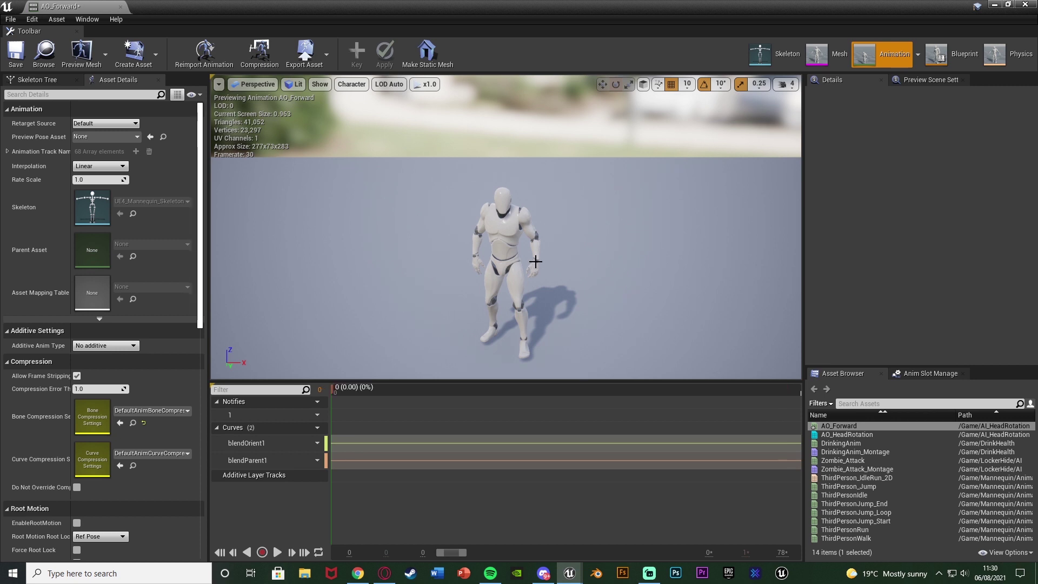
{"action": "key", "text": "space"}
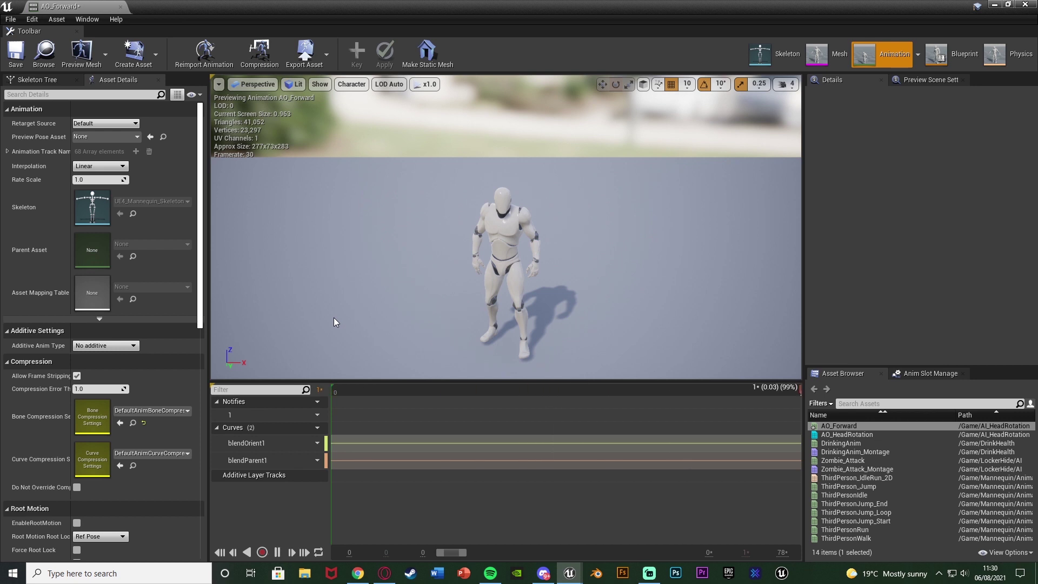
{"action": "key", "text": "space"}
{"action": "left_click_drag", "start_coordinate": [678, 391], "coordinate": [330, 378]}
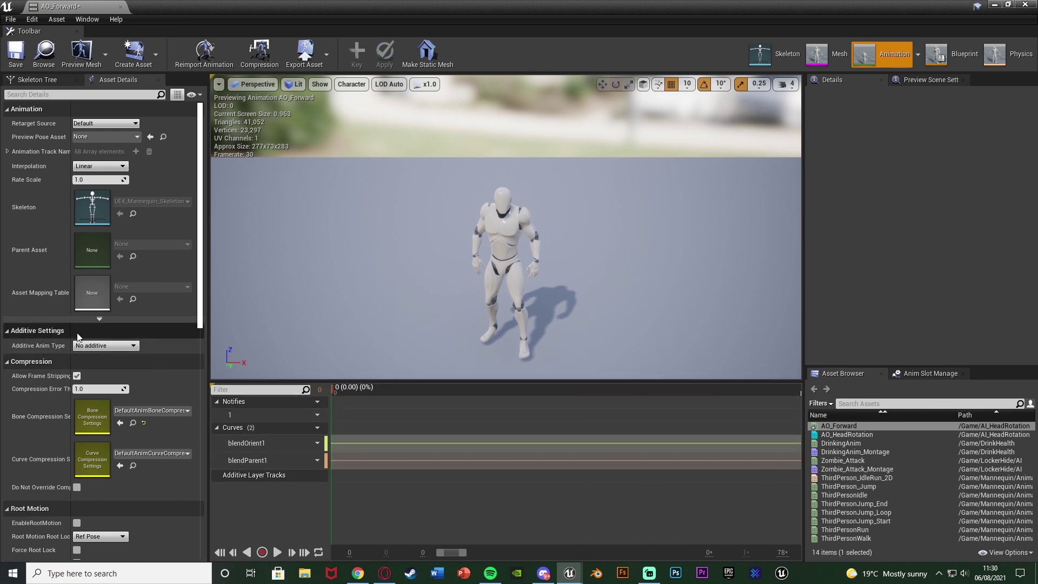
Set AO_Forward's additive anim type to Mesh Space and its base pose type to Selected animation frame.
{"action": "left_click", "coordinate": [96, 346]}
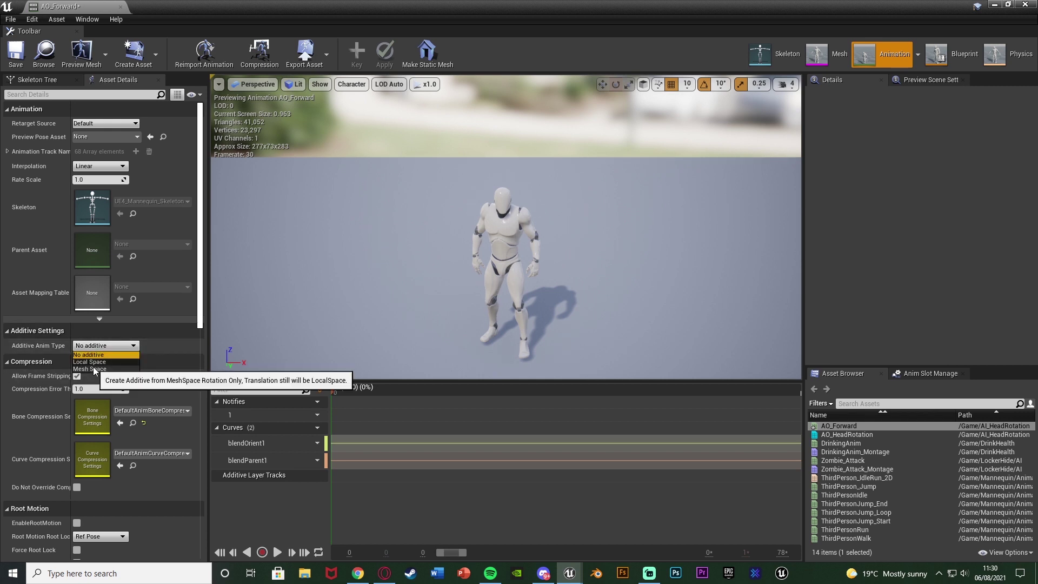
{"action": "left_click", "coordinate": [92, 368]}
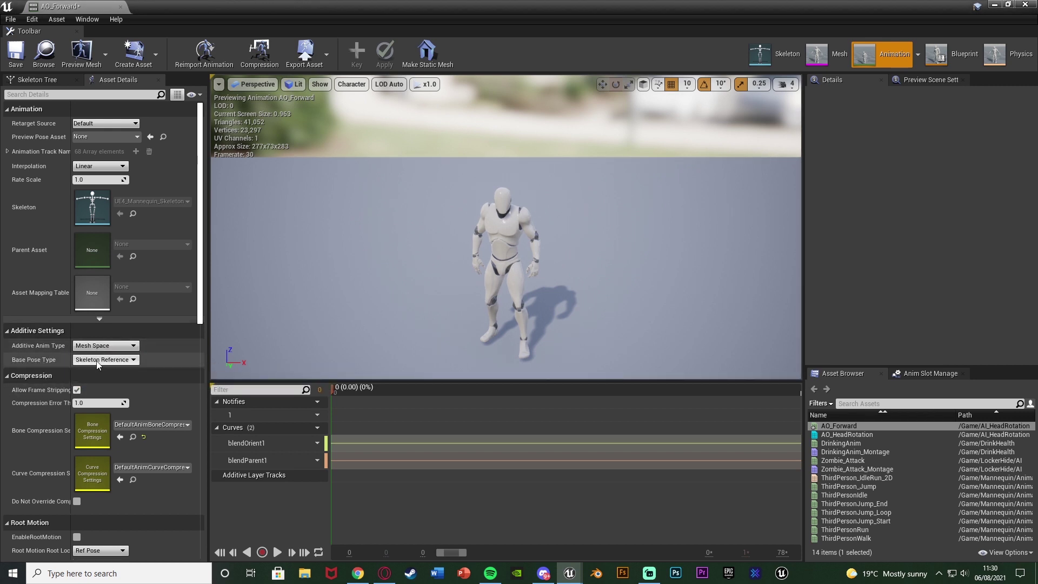
{"action": "left_click", "coordinate": [99, 360]}
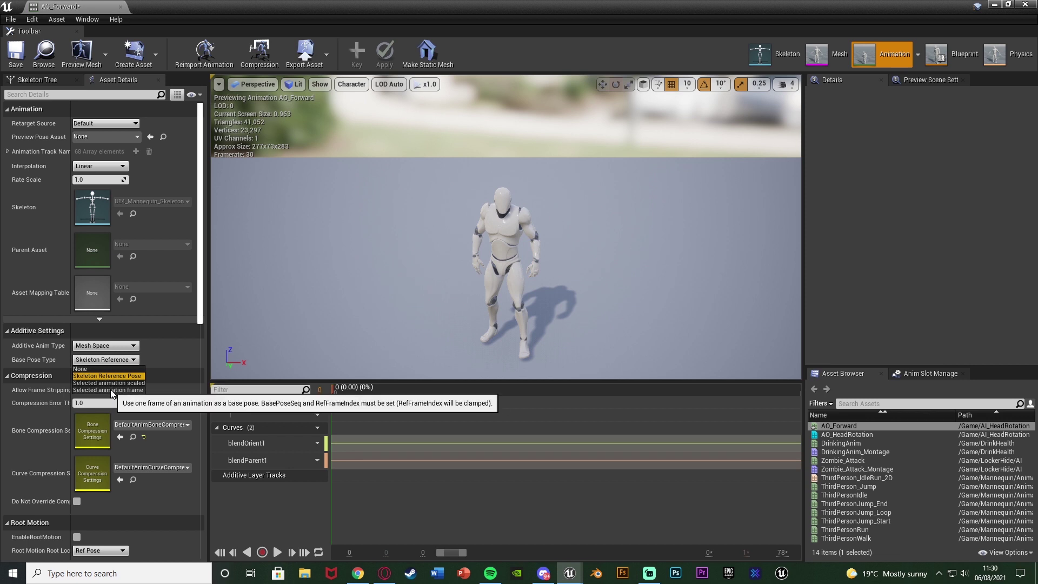
{"action": "left_click", "coordinate": [111, 391]}
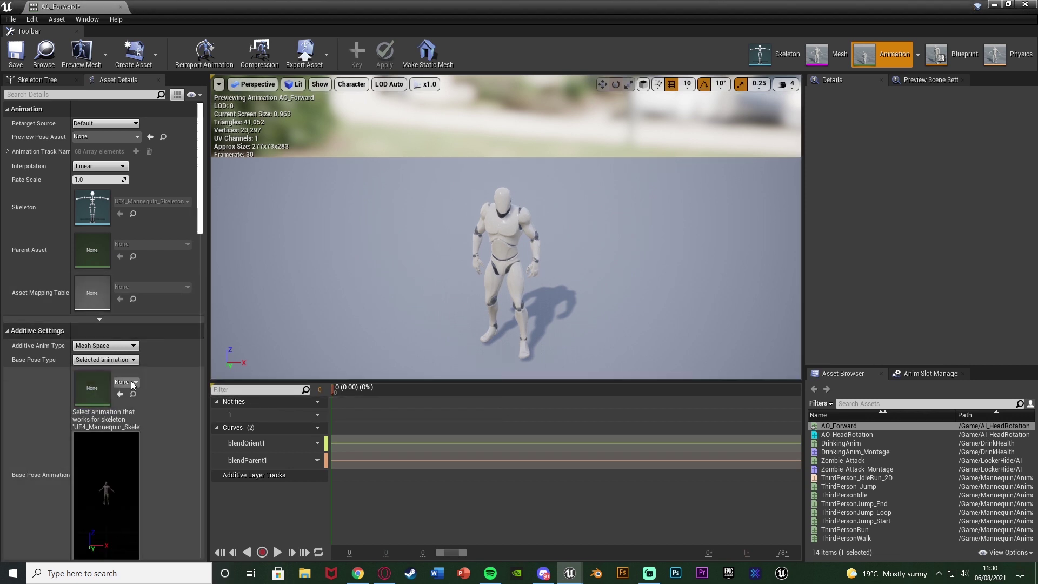
Choose ThirdPersonIdle as the base pose animation of AO_Forward and save the asset.
{"action": "left_click", "coordinate": [132, 382]}
{"action": "type", "text": "i"}
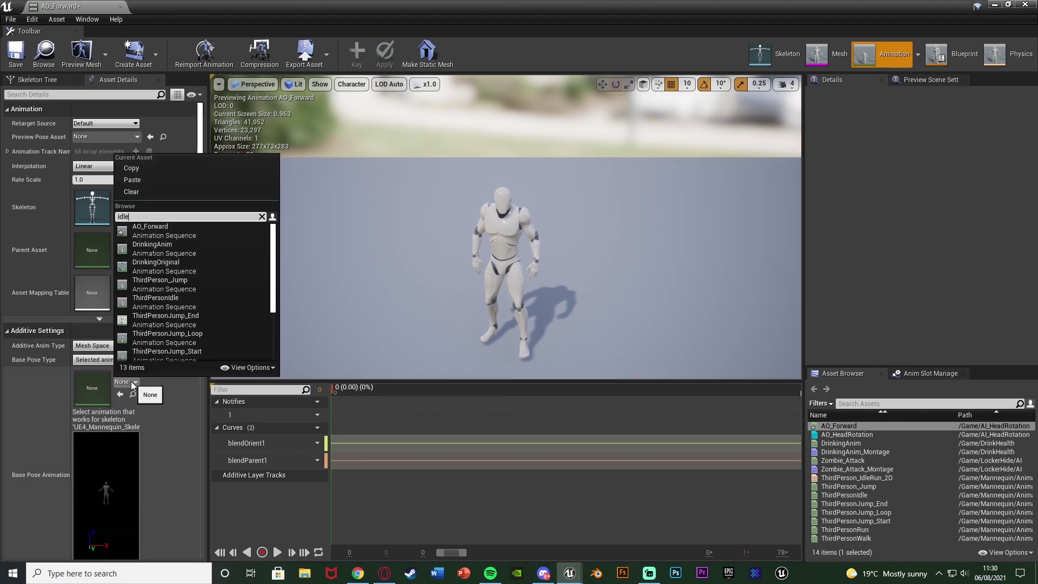
{"action": "type", "text": "dle"}
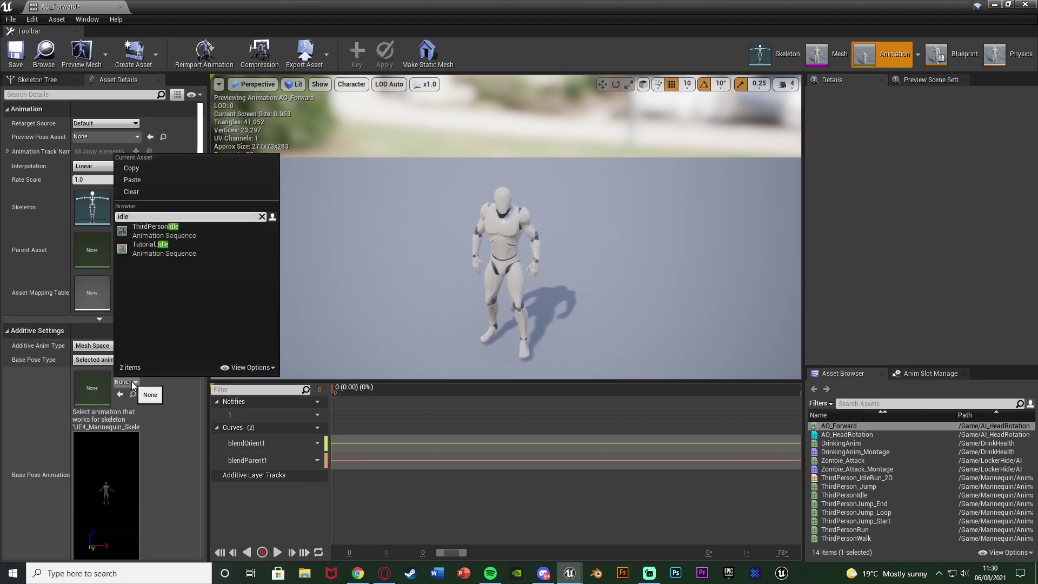
{"action": "left_click", "coordinate": [214, 238]}
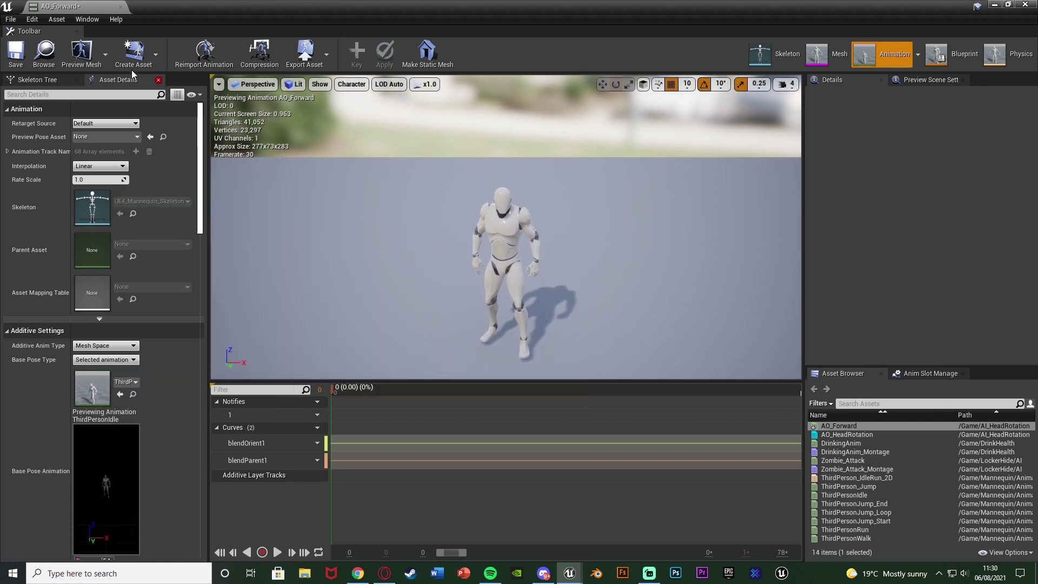
{"action": "left_click", "coordinate": [16, 52]}
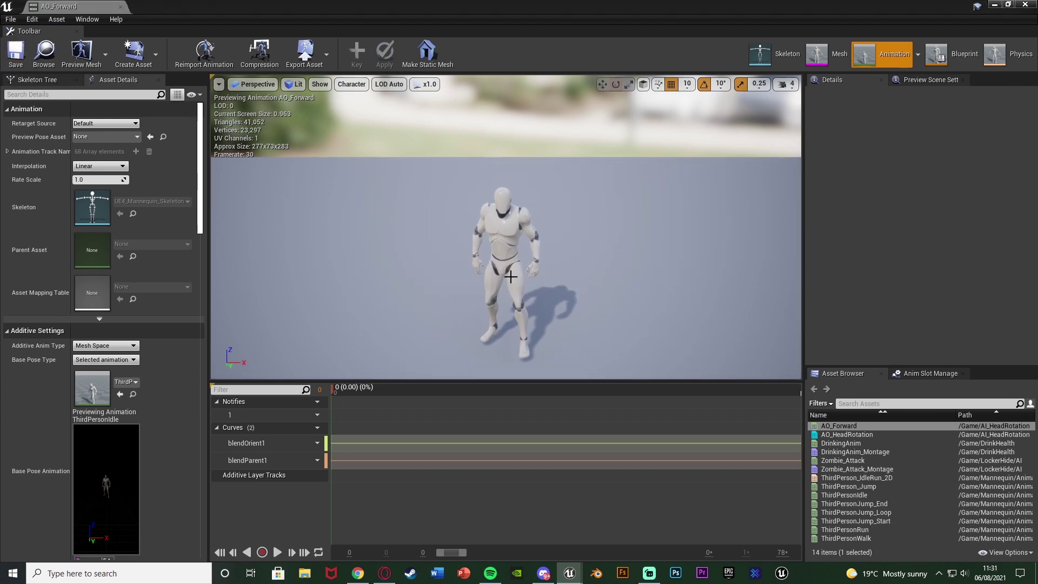
{"action": "right_click_drag", "start_coordinate": [510, 276], "coordinate": [507, 303]}
{"action": "right_click_drag", "start_coordinate": [480, 236], "coordinate": [279, 259]}
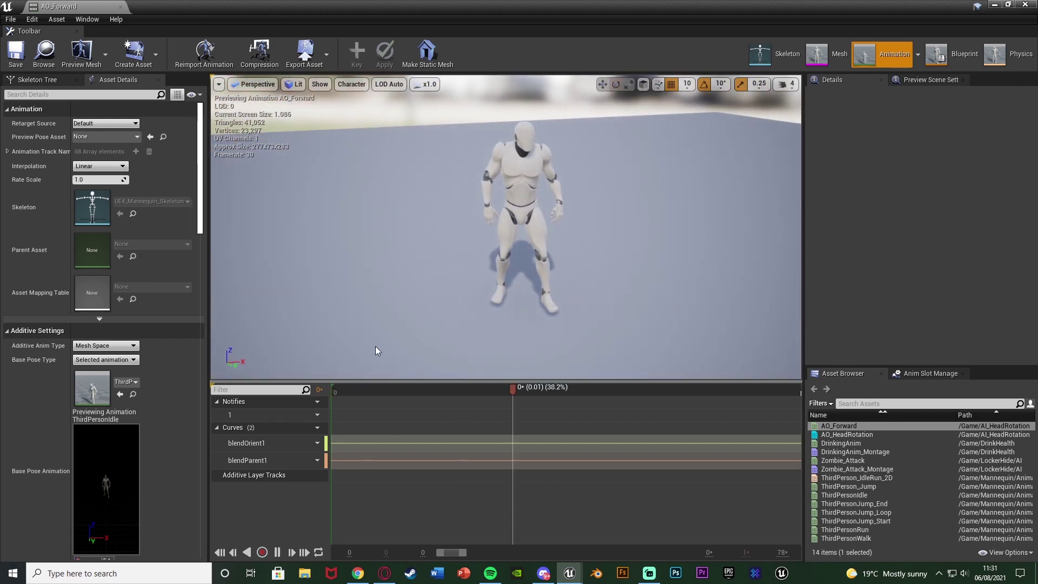